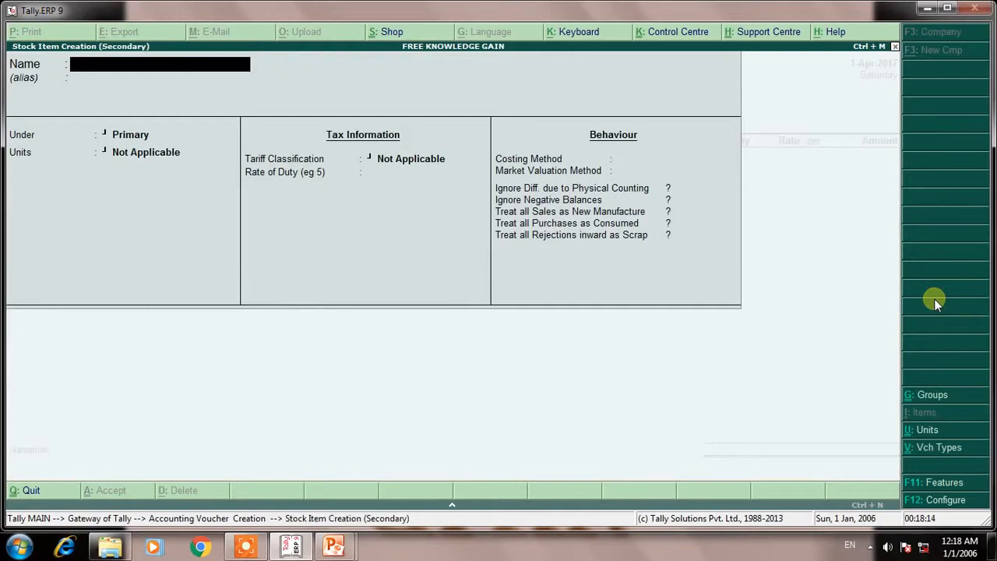
Name the new stock item Computer and create a stock group named Pcs under Primary for it
{"action": "type", "text": "uter"}
{"action": "key", "text": "Return"}
{"action": "key", "text": "alt+c"}
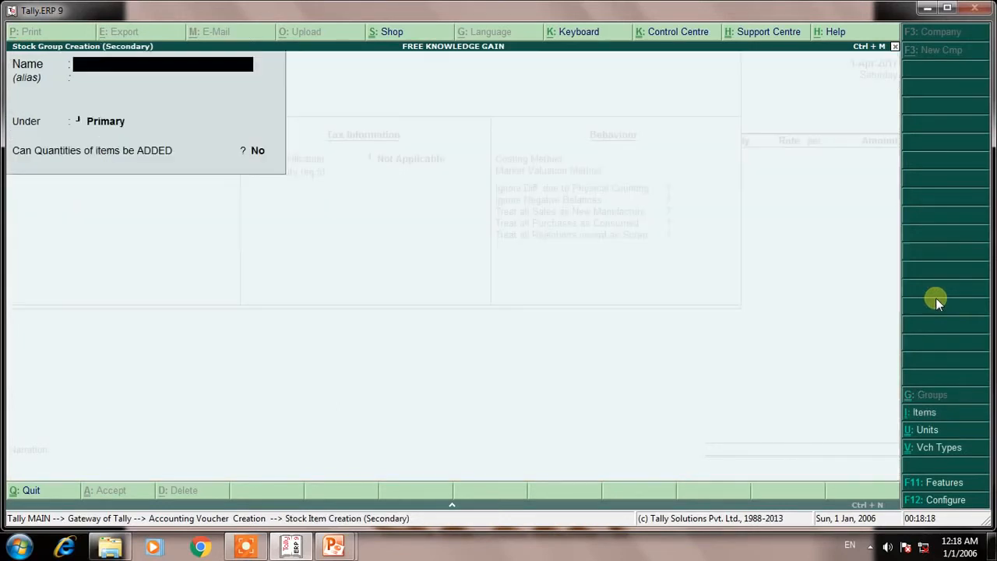
{"action": "type", "text": "Pcs"}
{"action": "key", "text": "Return"}
{"action": "key", "text": "Return"}
{"action": "key", "text": "Return"}
{"action": "key", "text": "Return"}
{"action": "key", "text": "Return"}
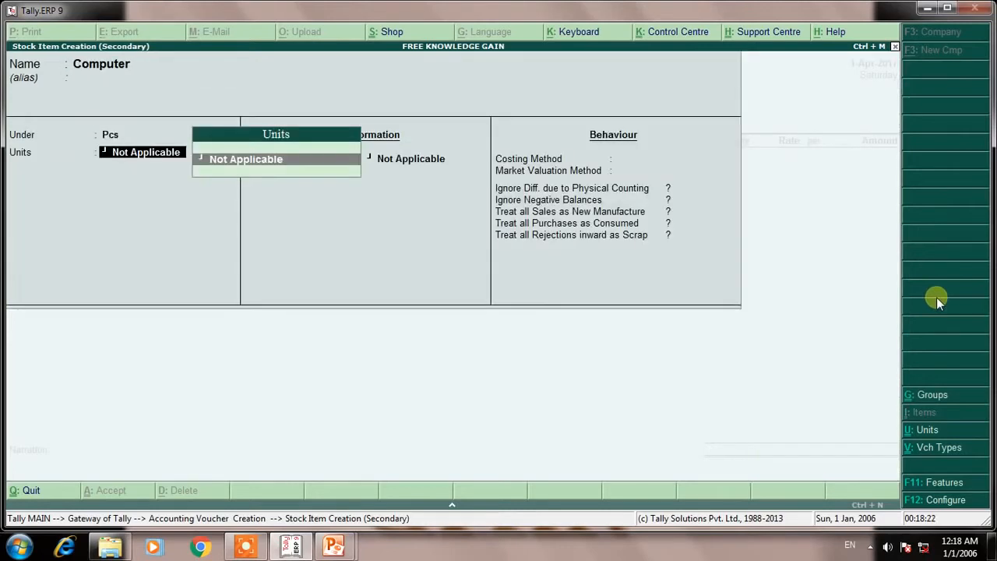
Return to the Computer item's parent group and choose the entry above Pcs in the group list
{"action": "key", "text": "BackSpace"}
{"action": "key", "text": "Up"}
{"action": "key", "text": "Return"}
Create a simple unit with the symbol pcs for the item and save the Computer stock item
{"action": "key", "text": "alt+c"}
{"action": "type", "text": "pcs"}
{"action": "key", "text": "Return"}
{"action": "key", "text": "Return"}
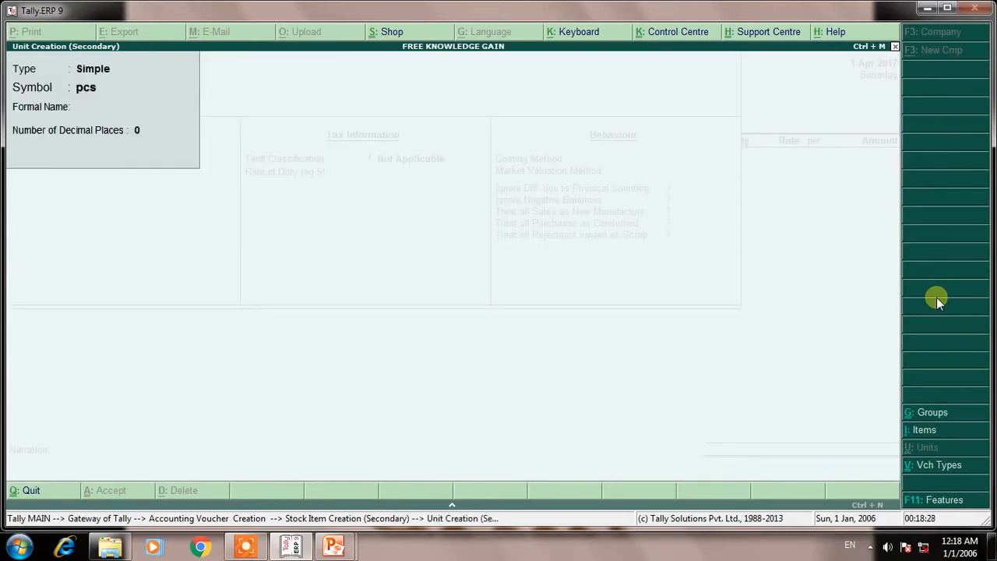
{"action": "key", "text": "Return"}
{"action": "key", "text": "ctrl+a"}
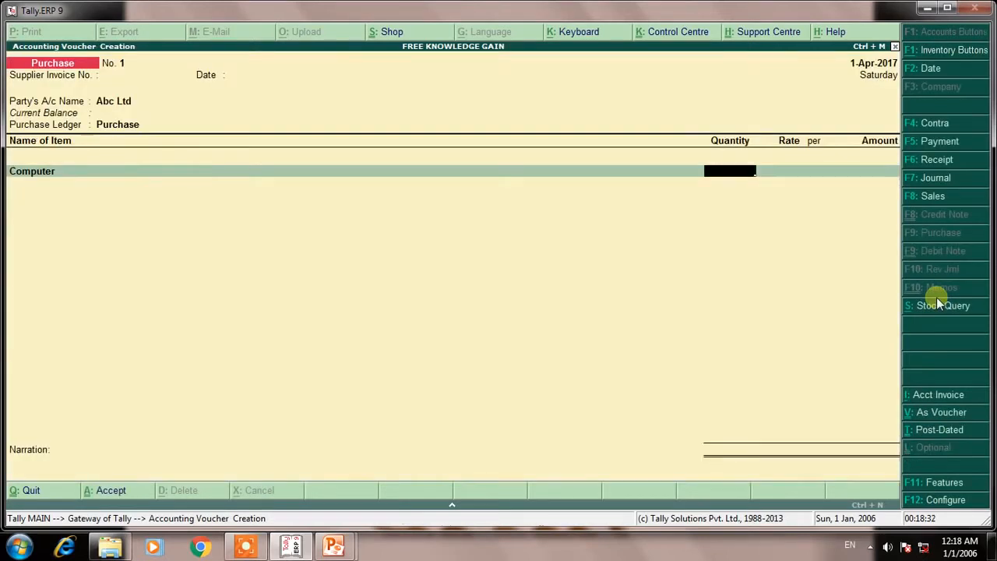
Enter a quantity of 5 pcs at a rate of 20,000 for Computer and finish the item list
{"action": "type", "text": "5"}
{"action": "key", "text": "Return"}
{"action": "type", "text": "2"}
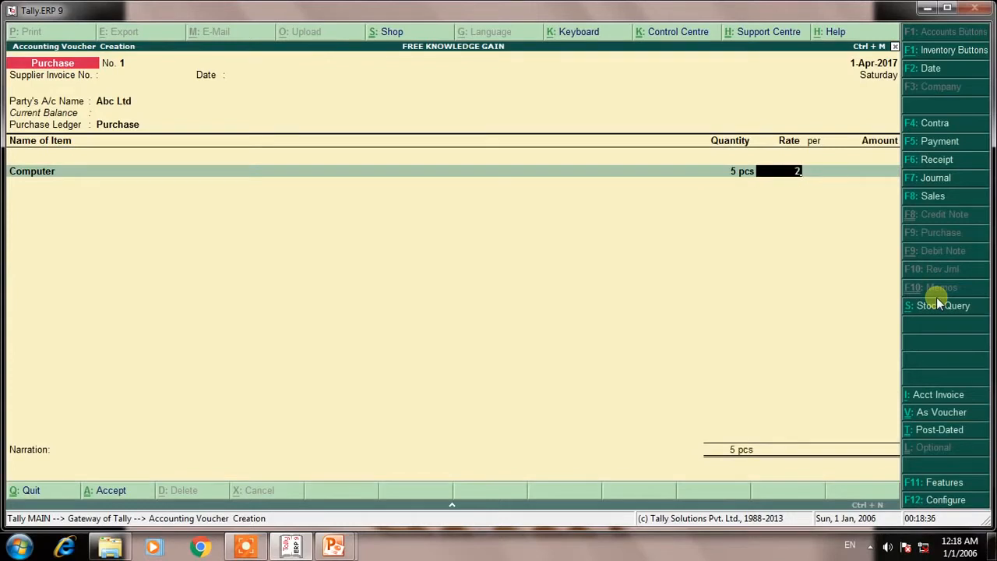
{"action": "type", "text": "0000"}
{"action": "key", "text": "Return"}
{"action": "key", "text": "Return"}
{"action": "key", "text": "Return"}
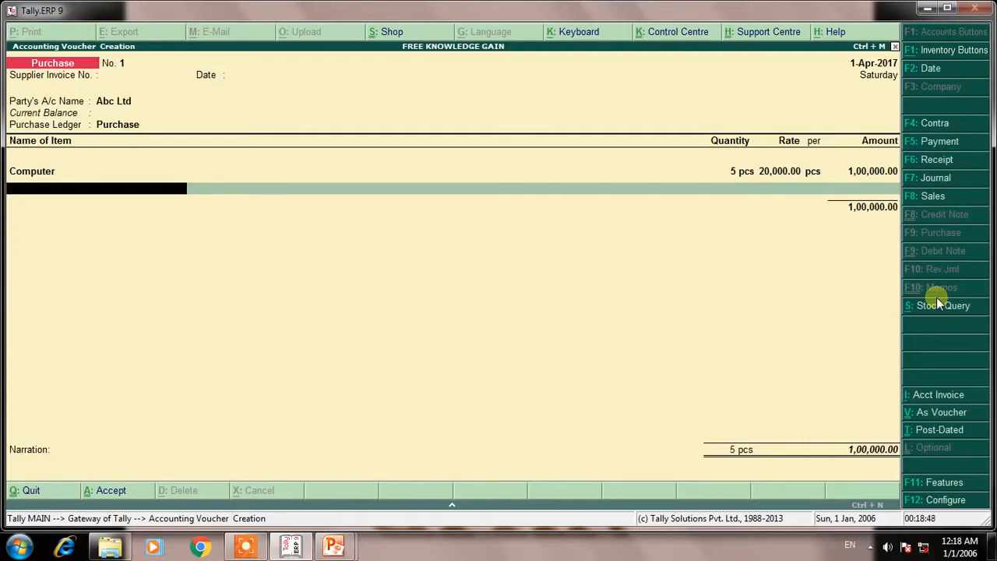
{"action": "key", "text": "Return"}
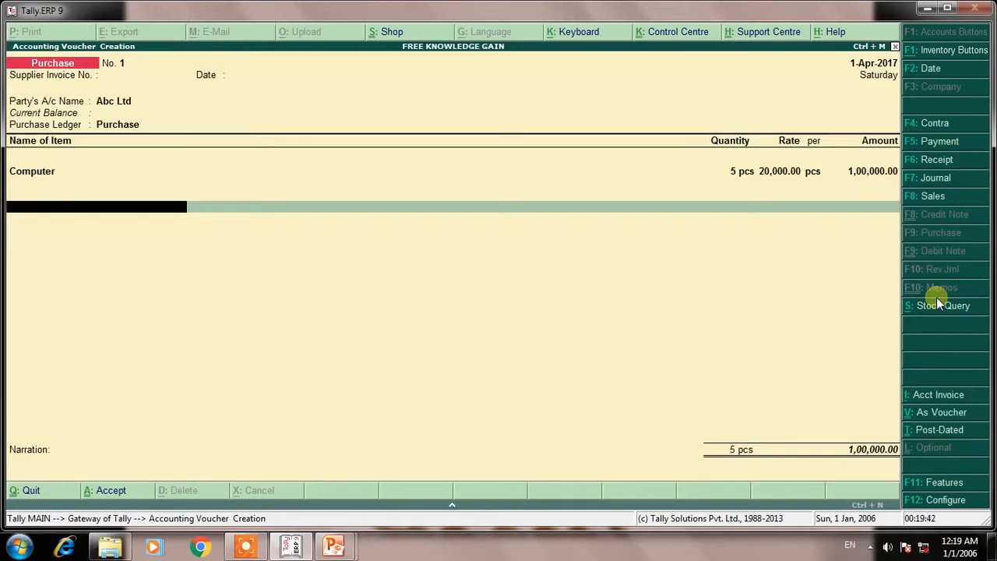
Create a ledger named Input SGST under Duties & Taxes with duty type Others, and save it
{"action": "key", "text": "alt+c"}
{"action": "type", "text": "In"}
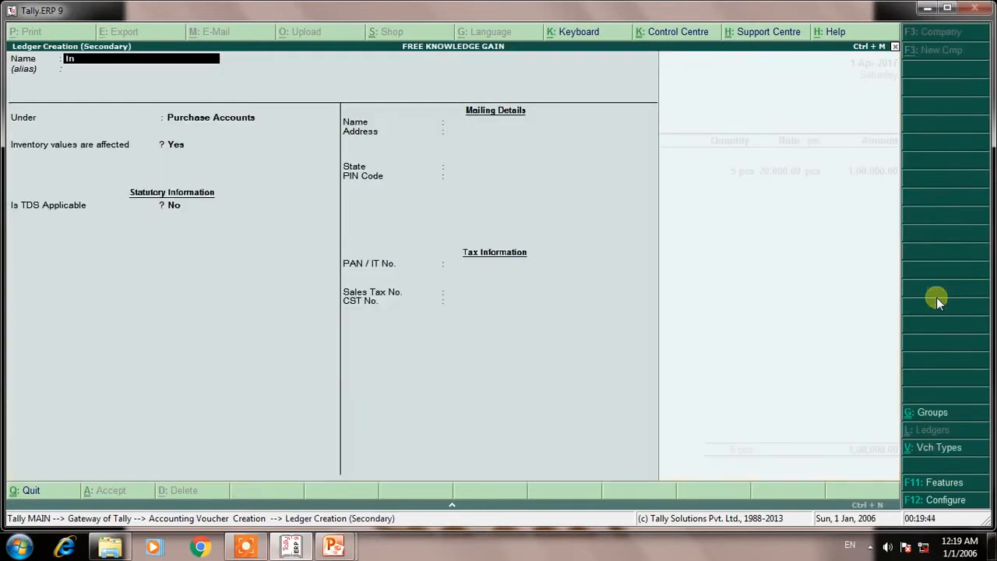
{"action": "type", "text": "put SGST"}
{"action": "key", "text": "Return"}
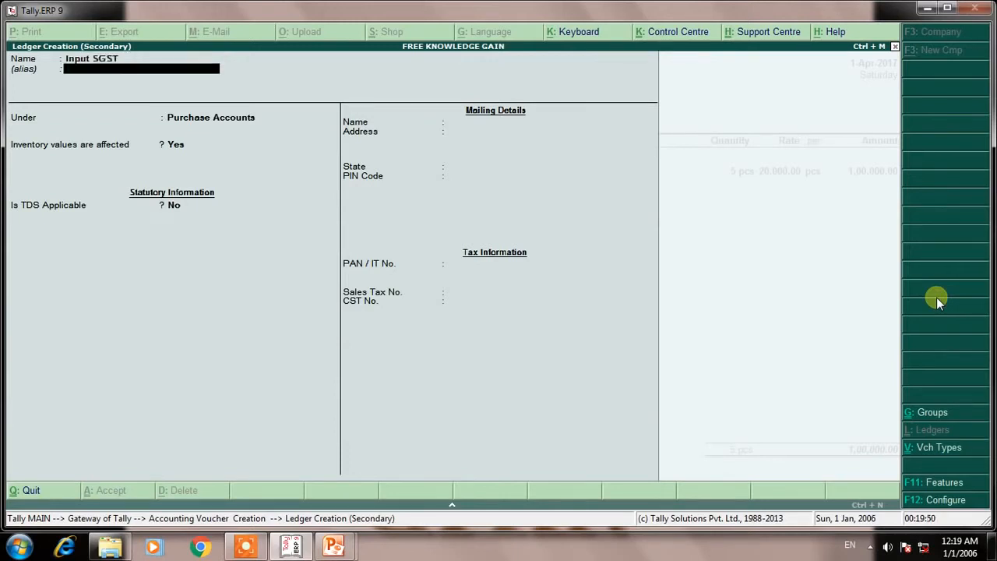
{"action": "key", "text": "Return"}
{"action": "type", "text": "du"}
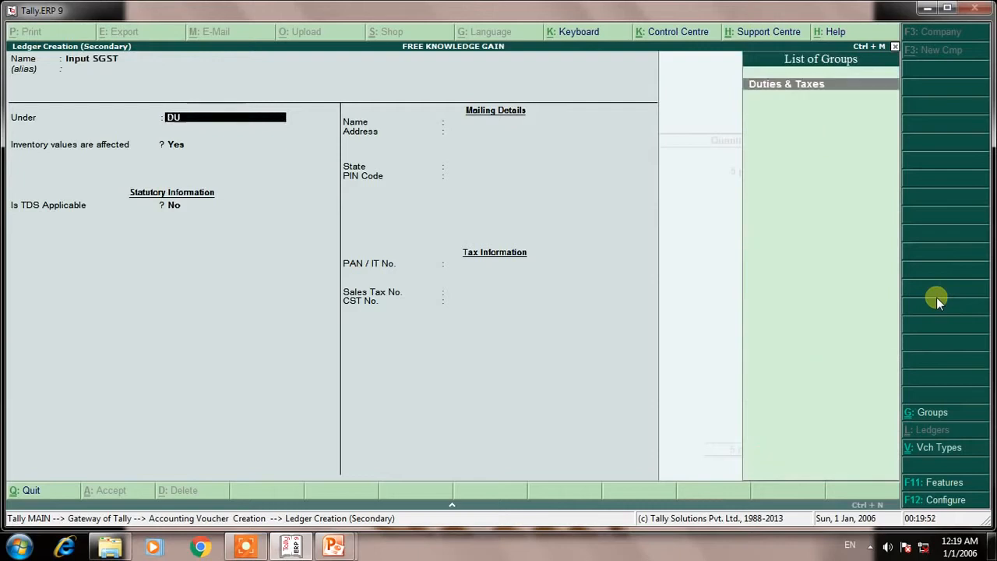
{"action": "key", "text": "Return"}
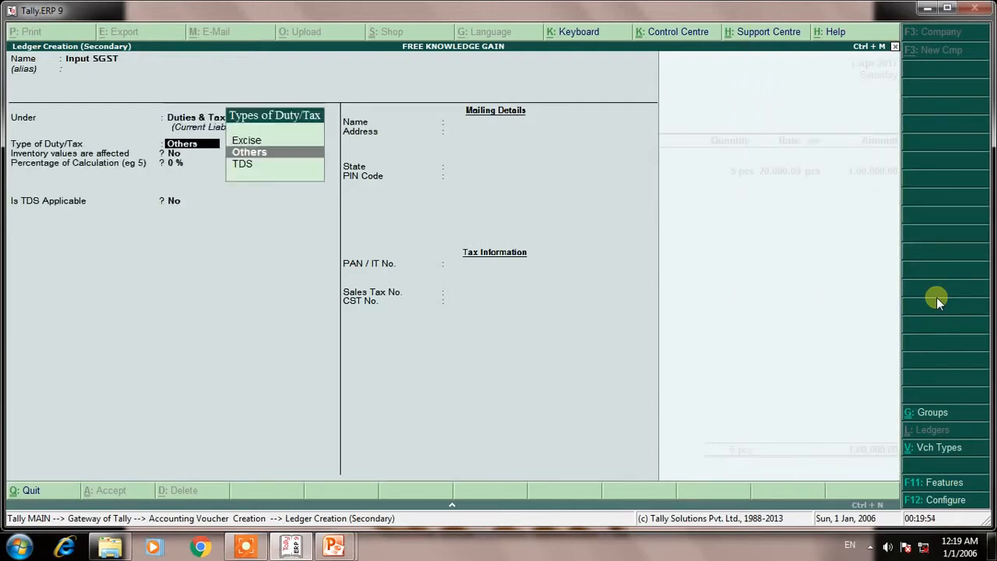
{"action": "key", "text": "Return"}
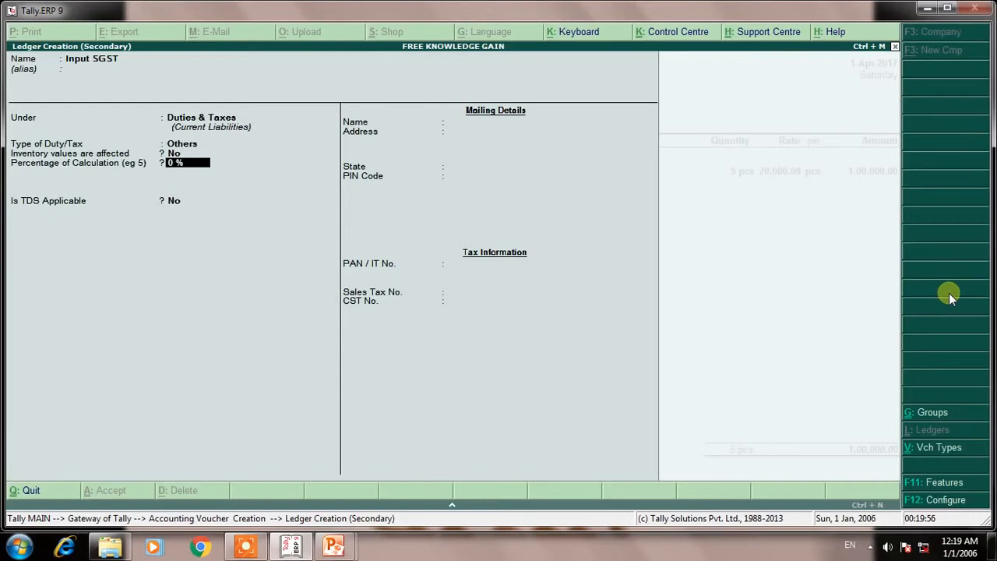
{"action": "key", "text": "ctrl+a"}
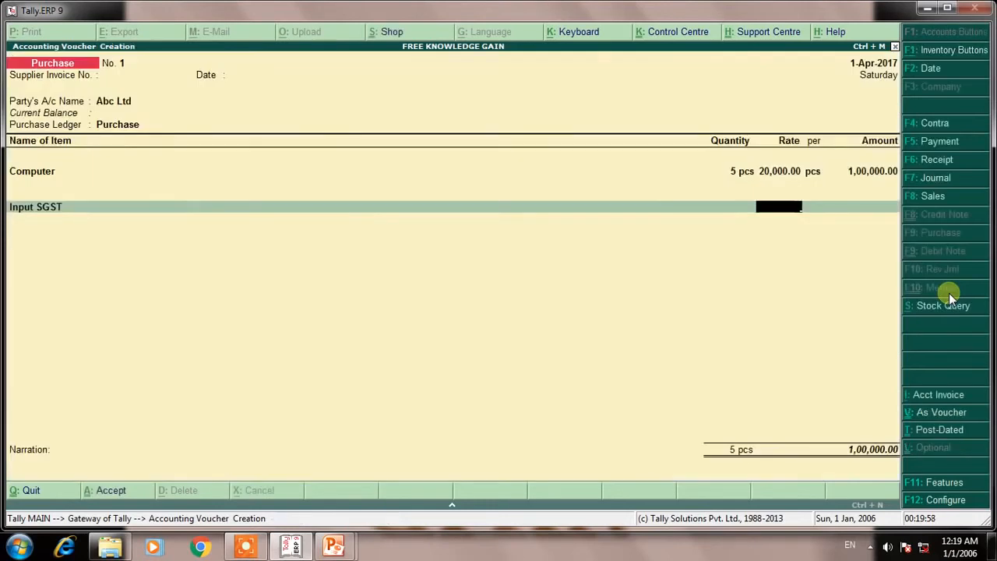
Leave the Input SGST rate blank and enter 10,000 as its amount in the purchase voucher
{"action": "key", "text": "Return"}
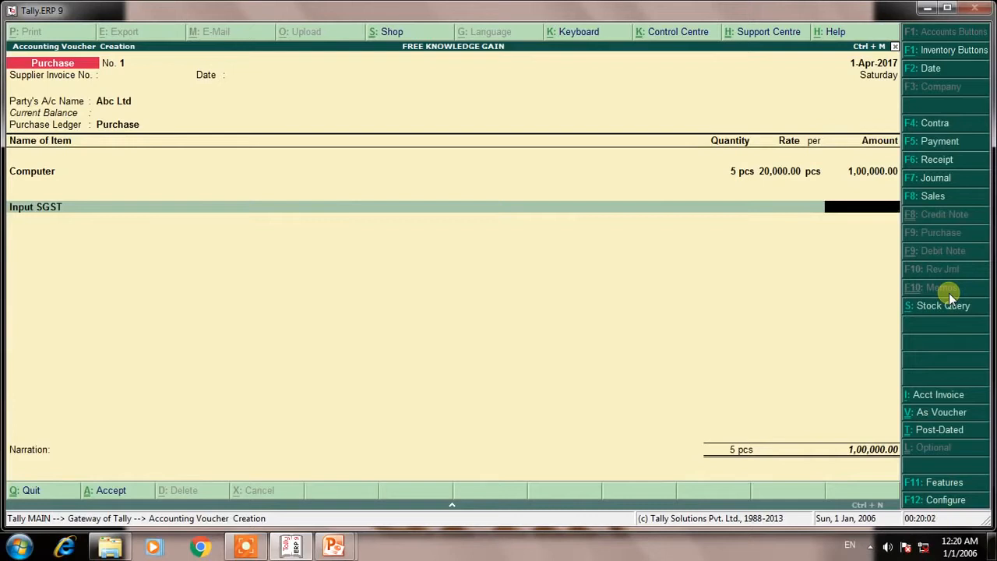
{"action": "type", "text": "10000"}
{"action": "key", "text": "Return"}
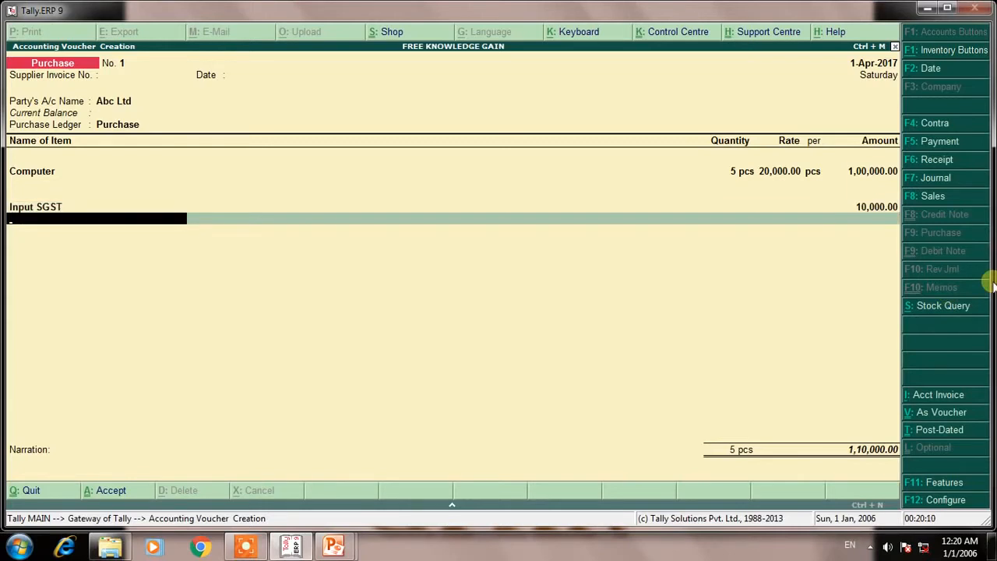
Create a ledger named INPUT CGST under Duties & Taxes with duty type Others, and save it
{"action": "key", "text": "alt+c"}
{"action": "type", "text": "IN"}
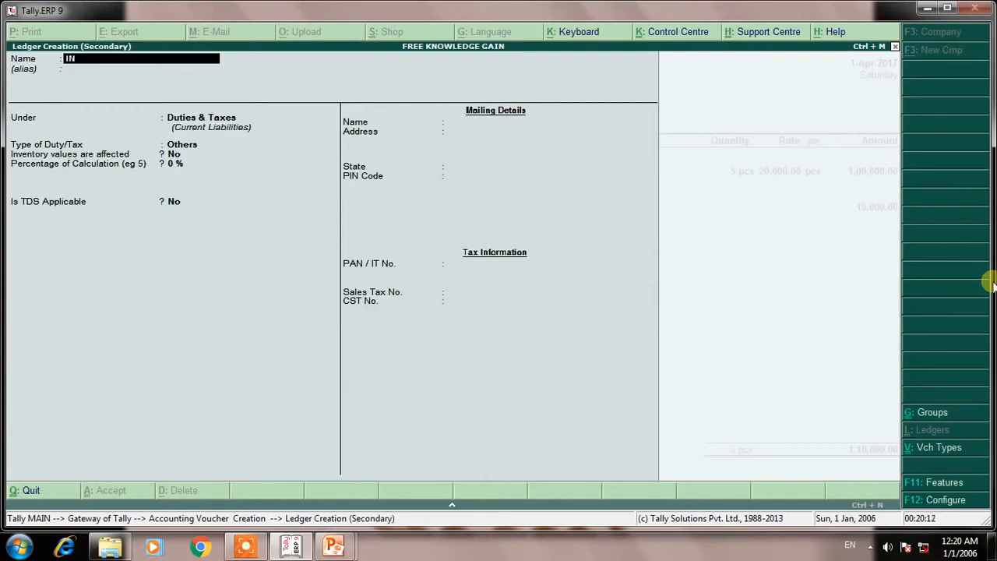
{"action": "type", "text": "PUT"}
{"action": "key", "text": "BackSpace"}
{"action": "key", "text": "BackSpace"}
{"action": "key", "text": "BackSpace"}
{"action": "key", "text": "BackSpace"}
{"action": "type", "text": "NPUT CGST"}
{"action": "key", "text": "Return"}
{"action": "key", "text": "Return"}
{"action": "key", "text": "Return"}
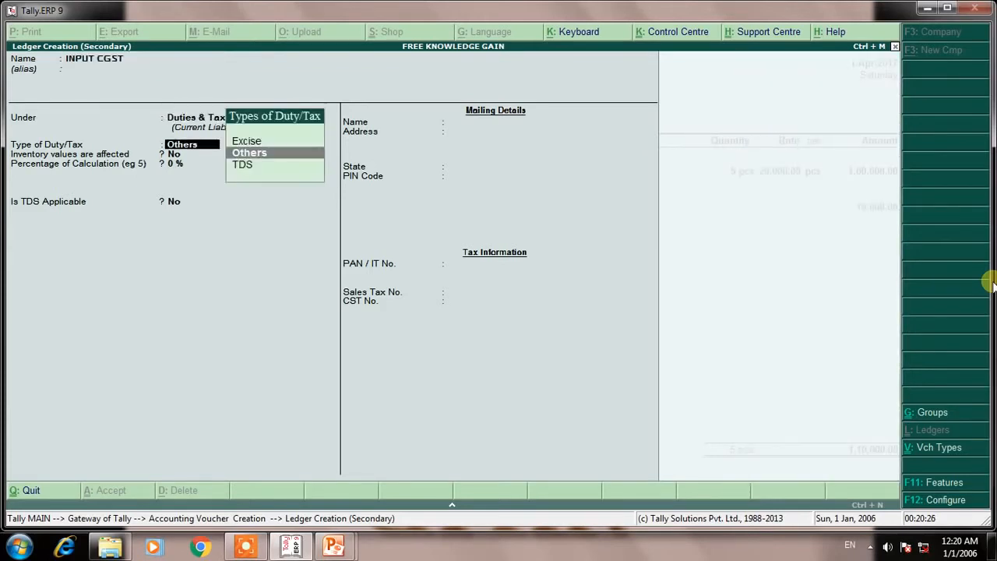
{"action": "key", "text": "Return"}
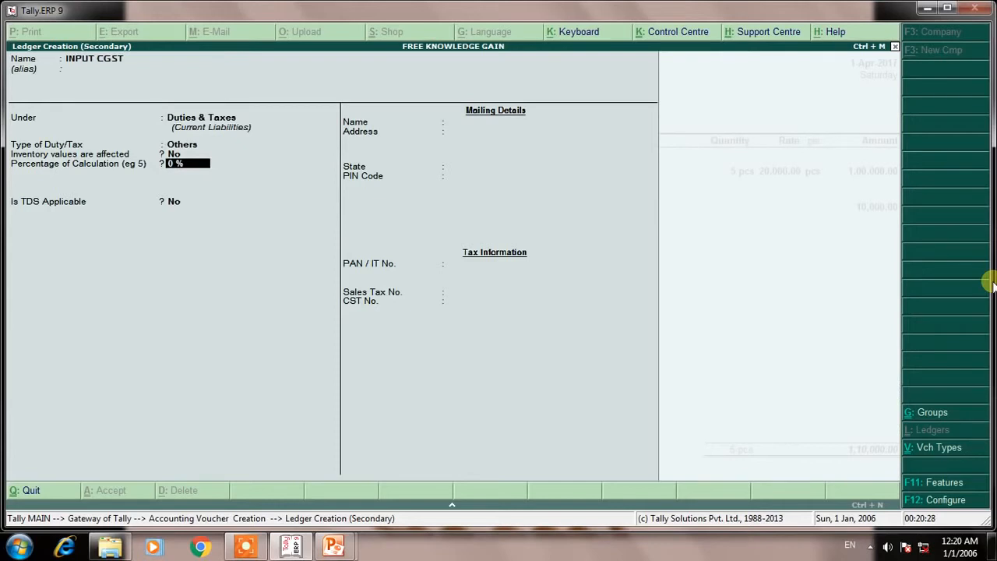
{"action": "key", "text": "ctrl+a"}
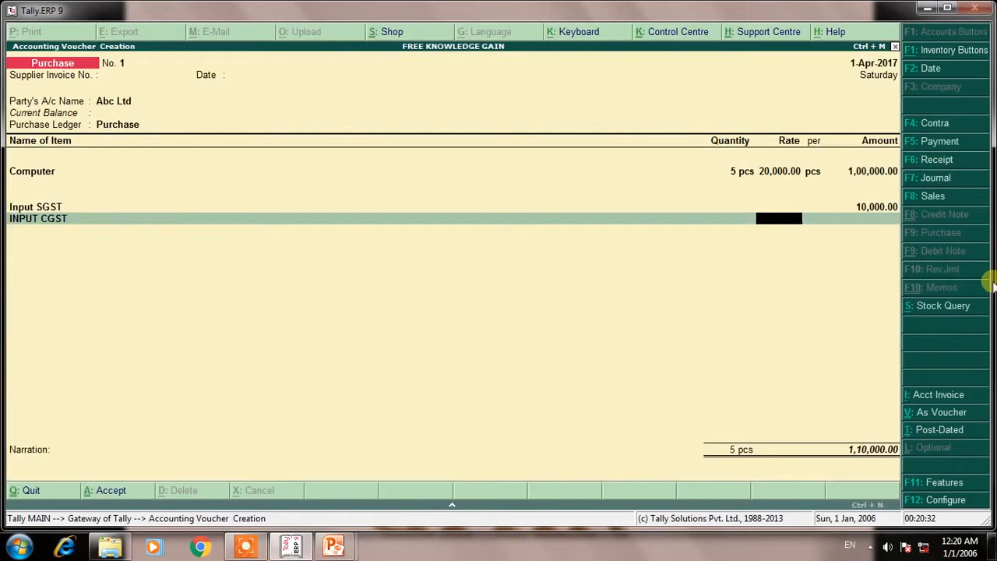
Leave the INPUT CGST rate blank and enter 10,000 as its amount in the purchase voucher
{"action": "key", "text": "Return"}
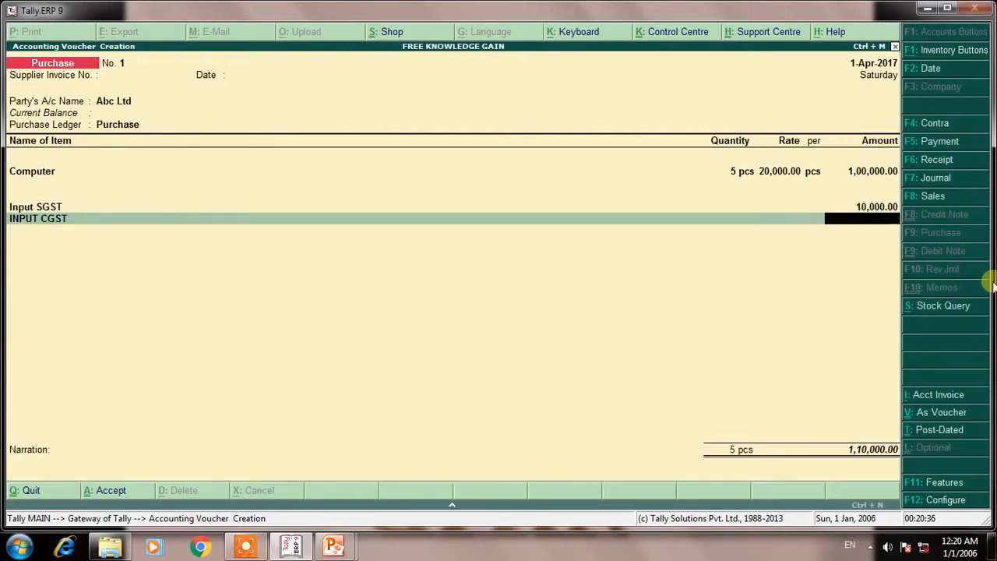
{"action": "type", "text": "10000"}
{"action": "key", "text": "Return"}
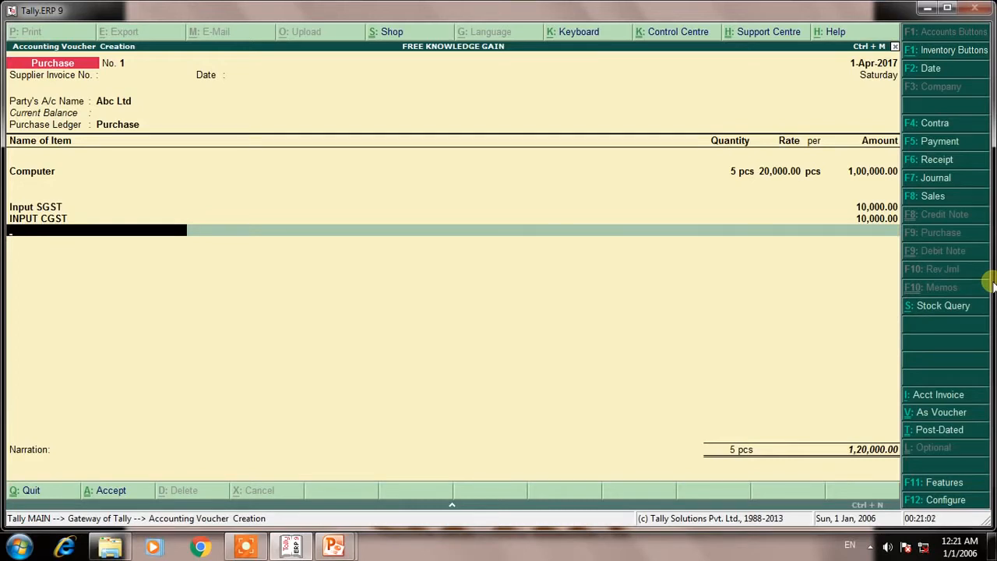
Finish the ledger lines, leave the narration empty and save the purchase voucher
{"action": "key", "text": "Return"}
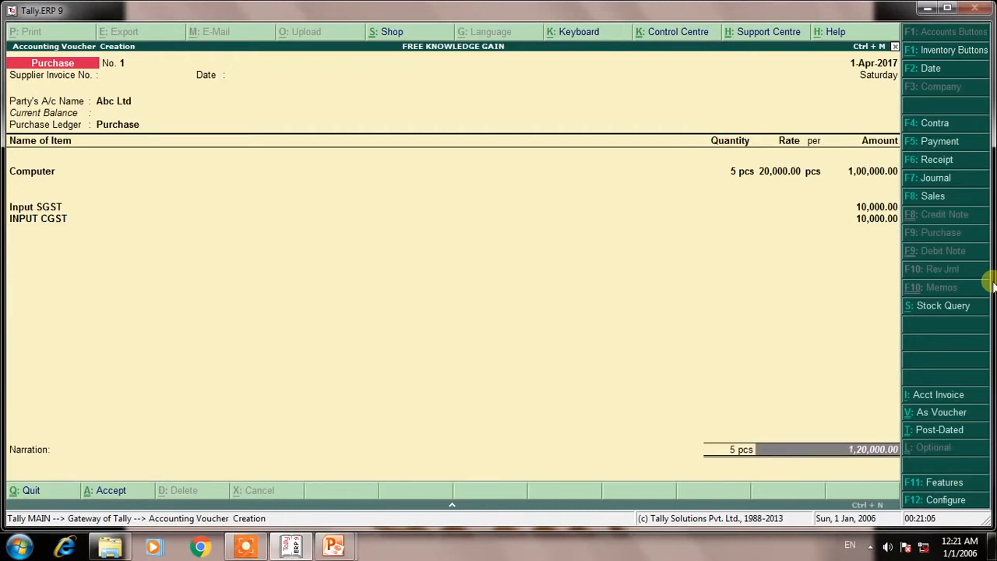
{"action": "key", "text": "Return"}
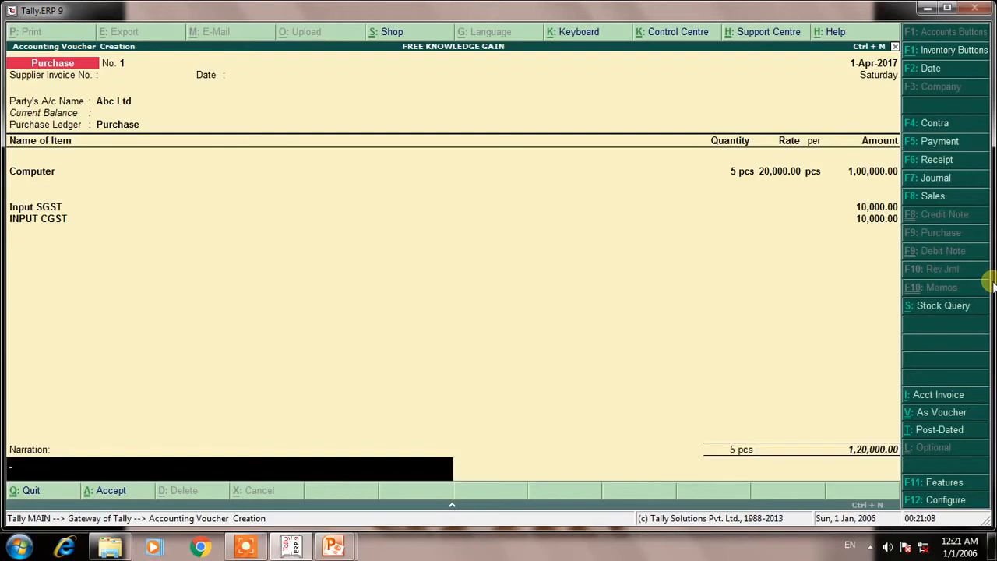
{"action": "key", "text": "Return"}
{"action": "key", "text": "Return"}
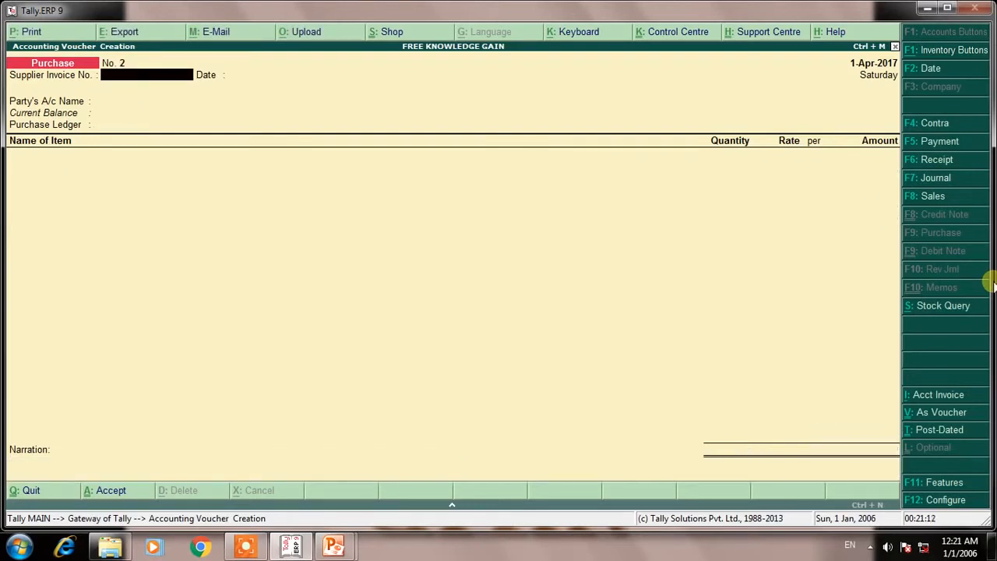
Switch to a sales voucher, leave its reference blank and start a new ledger for the party account
{"action": "key", "text": "F8"}
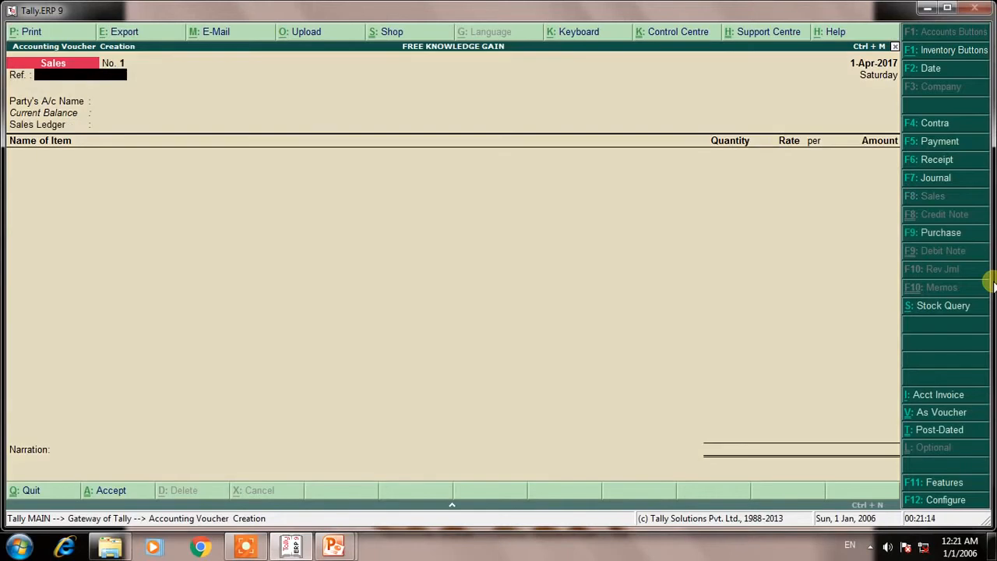
{"action": "key", "text": "Return"}
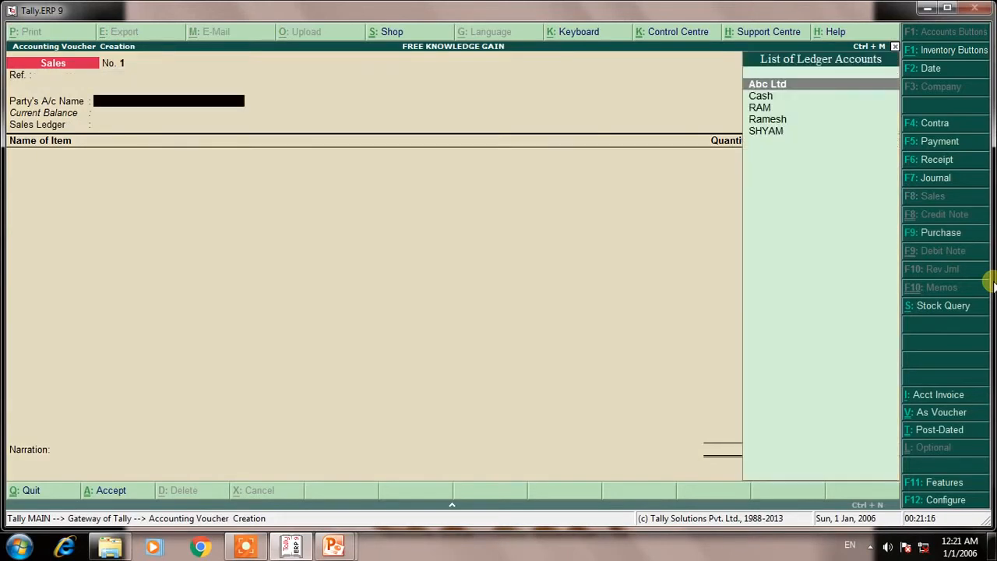
{"action": "key", "text": "alt+c"}
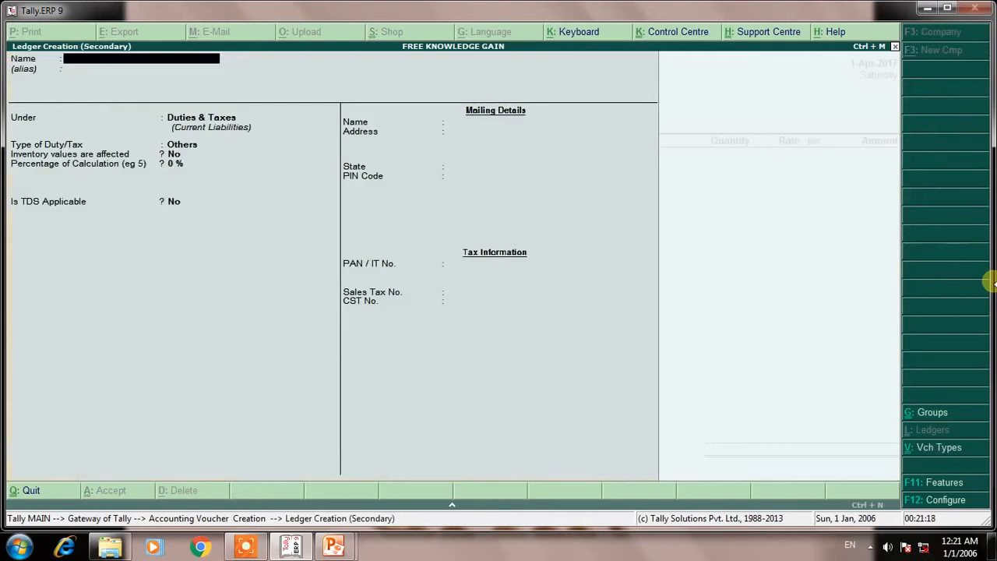
{"action": "type", "text": "RAM"}
{"action": "key", "text": "Return"}
{"action": "key", "text": "Escape"}
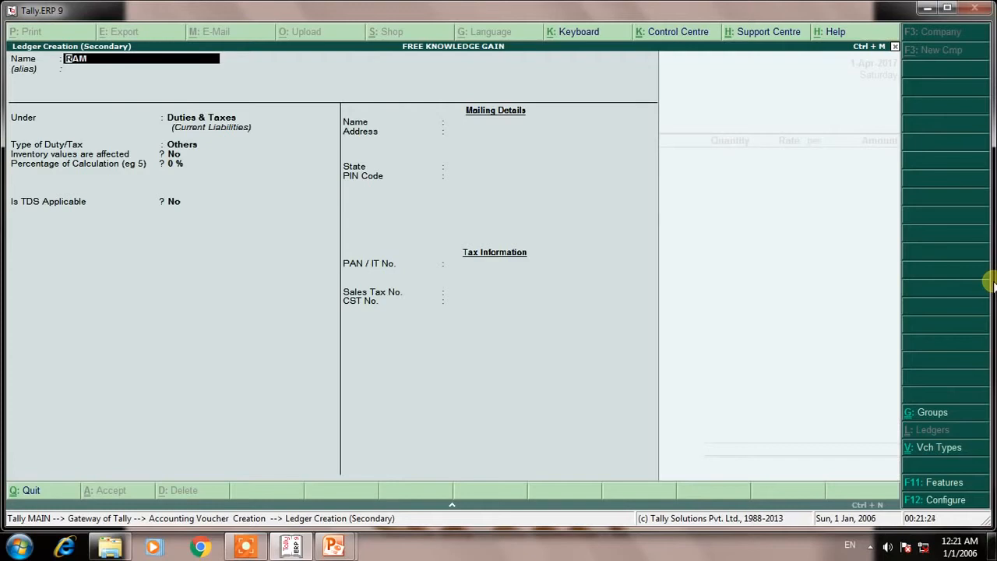
{"action": "type", "text": "SHYAM"}
{"action": "key", "text": "Return"}
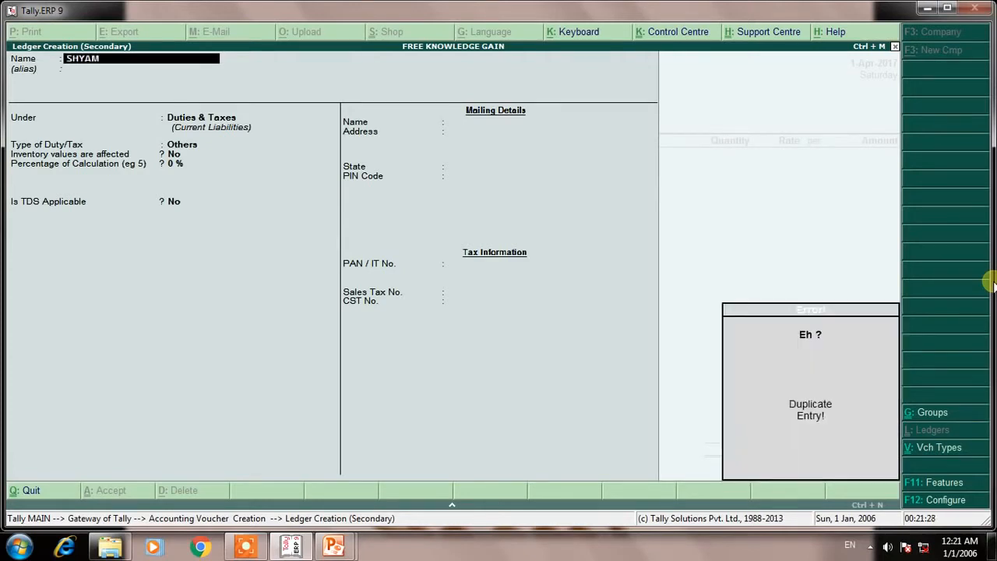
{"action": "key", "text": "Escape"}
Create the ledger with the customer's name under Sundry Debtors and accept the party details without additional entries
{"action": "type", "text": "RAJU"}
{"action": "key", "text": "Return"}
{"action": "key", "text": "Return"}
{"action": "type", "text": "N"}
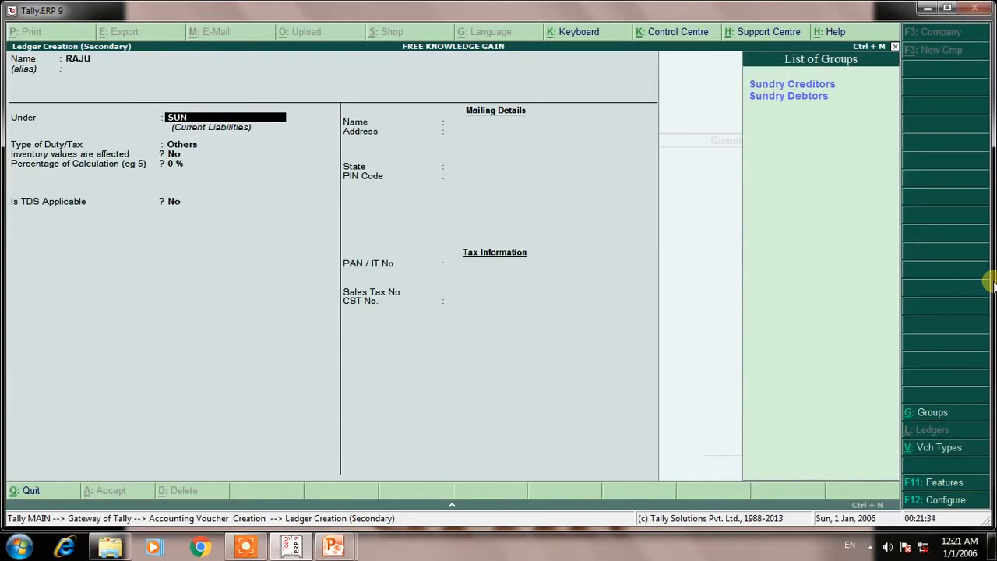
{"action": "key", "text": "Down"}
{"action": "key", "text": "Return"}
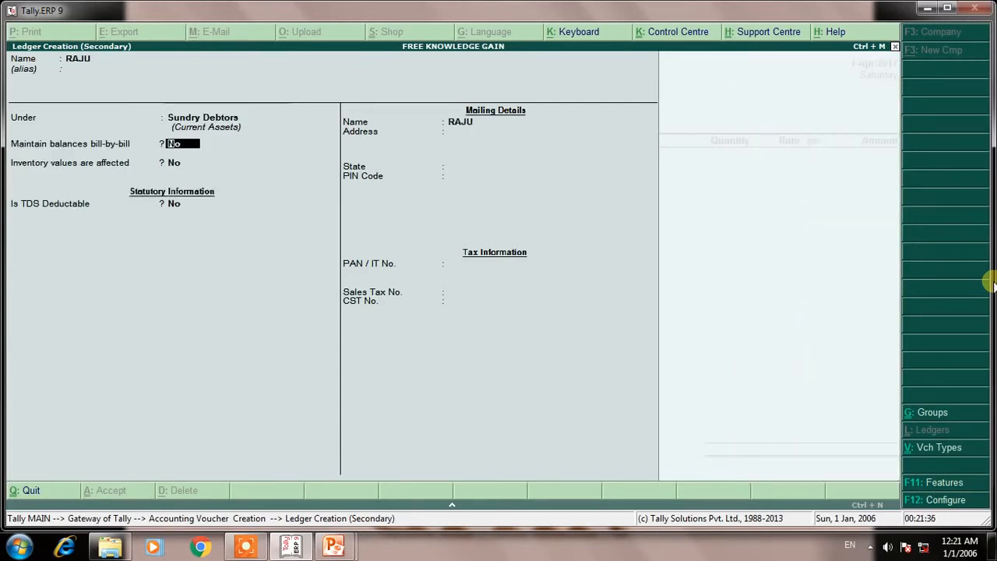
{"action": "key", "text": "ctrl+a"}
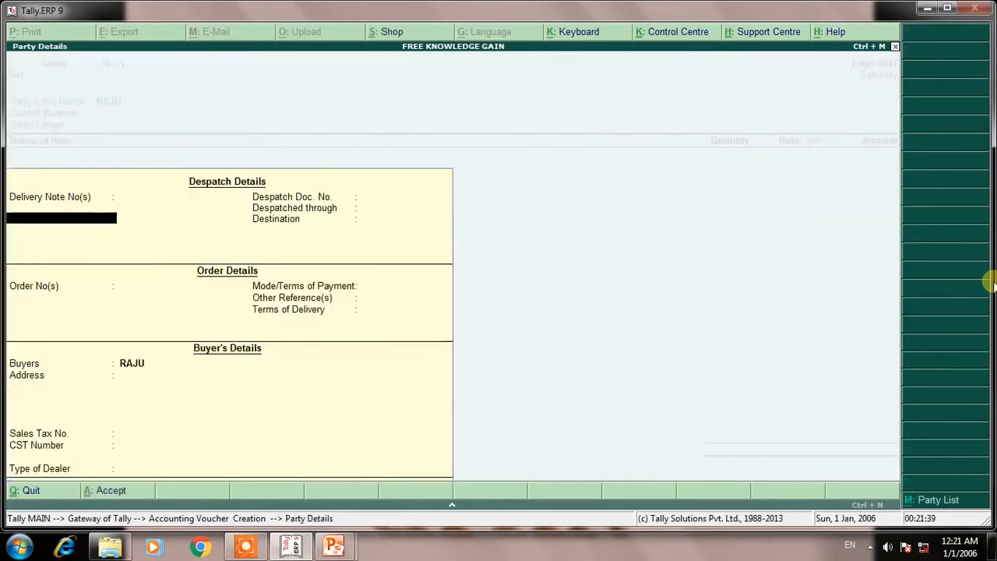
{"action": "key", "text": "ctrl+a"}
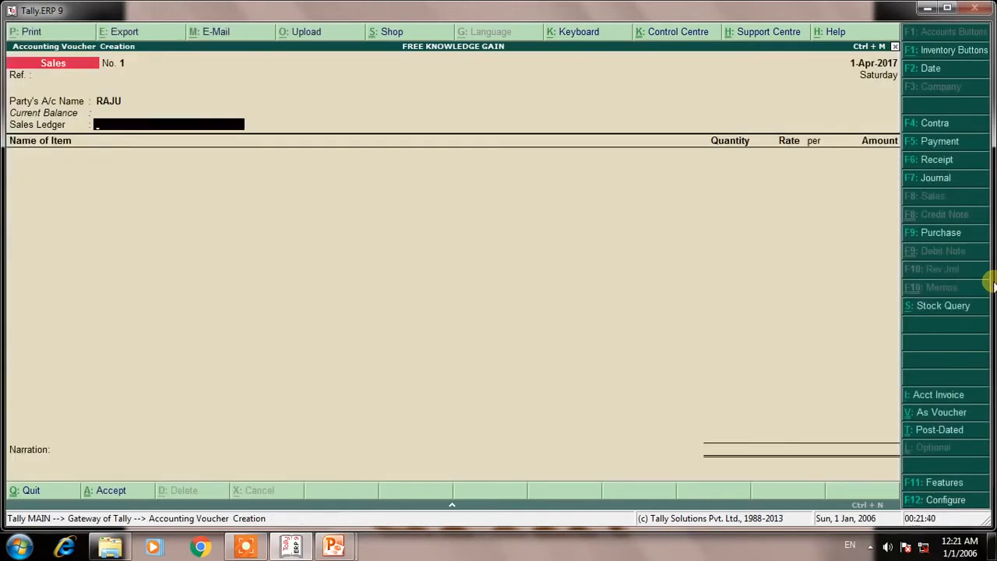
Create a SALE ledger under Sales Accounts with inventory values affected and use it as the voucher's sales ledger
{"action": "key", "text": "alt+c"}
{"action": "type", "text": "SALE"}
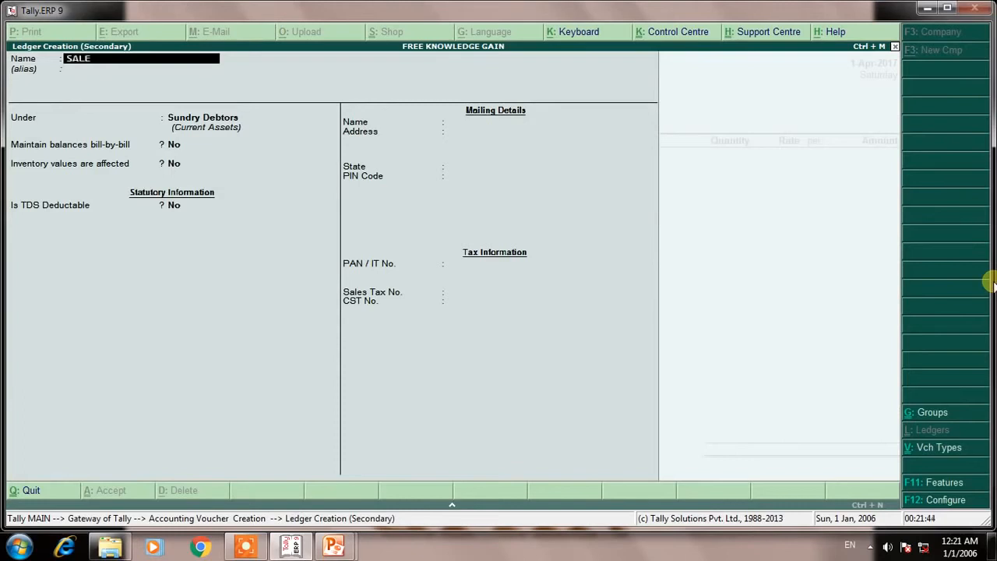
{"action": "key", "text": "Return"}
{"action": "type", "text": "SALE"}
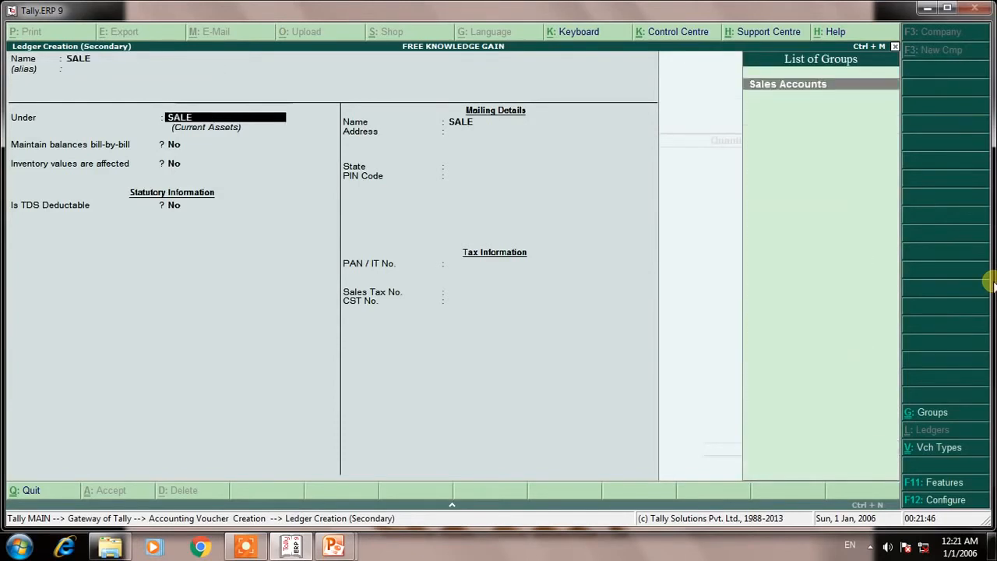
{"action": "key", "text": "Return"}
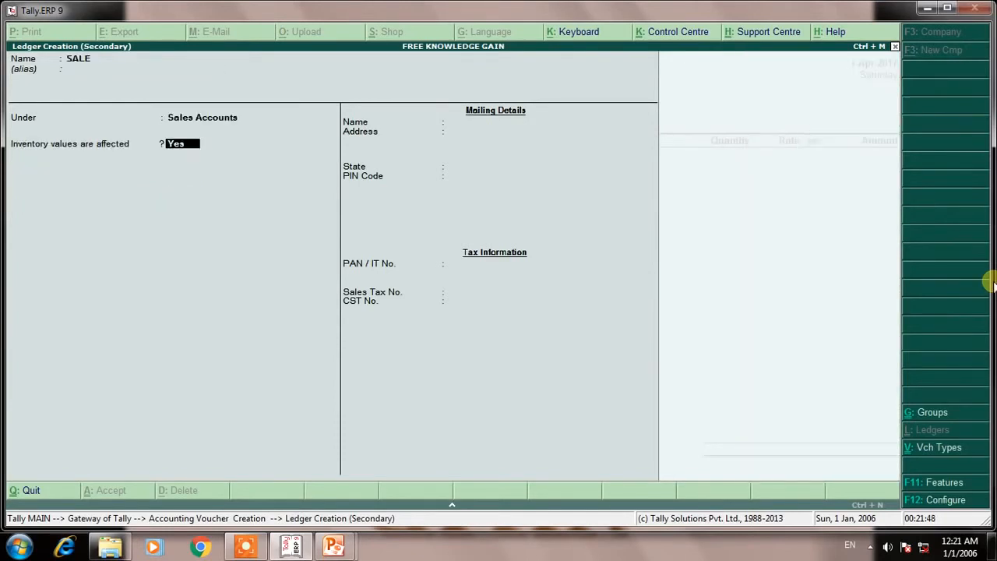
{"action": "key", "text": "ctrl+a"}
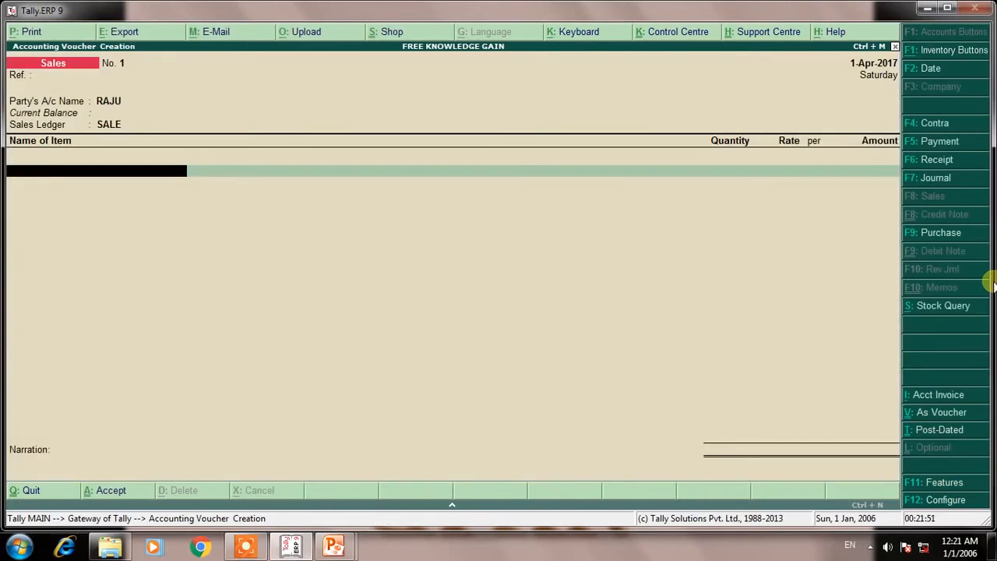
Add the Computer item to the sales voucher with 5 pcs at a rate of 25,000 and finish the item list
{"action": "type", "text": "COM"}
{"action": "key", "text": "Return"}
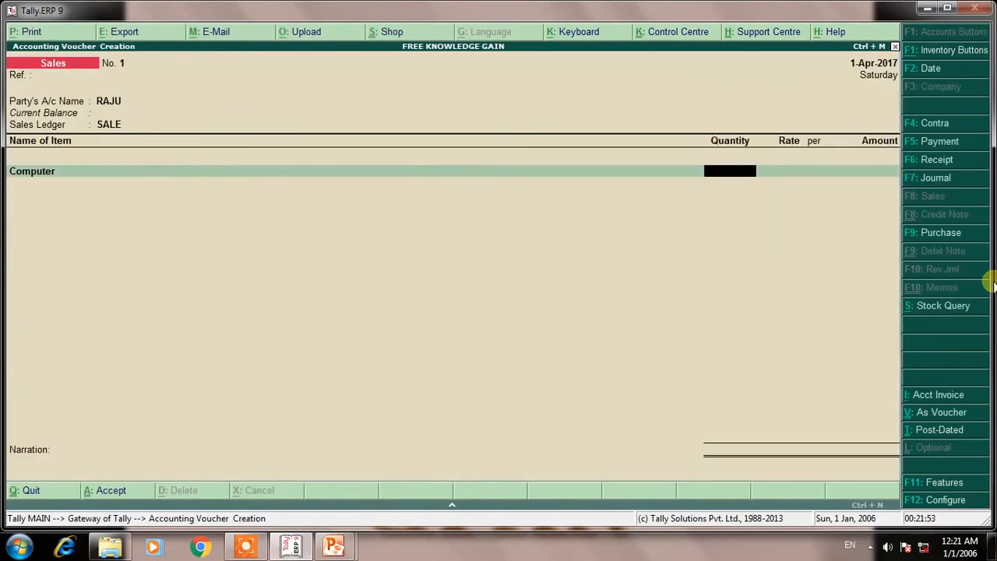
{"action": "type", "text": "5"}
{"action": "key", "text": "Return"}
{"action": "type", "text": "25000"}
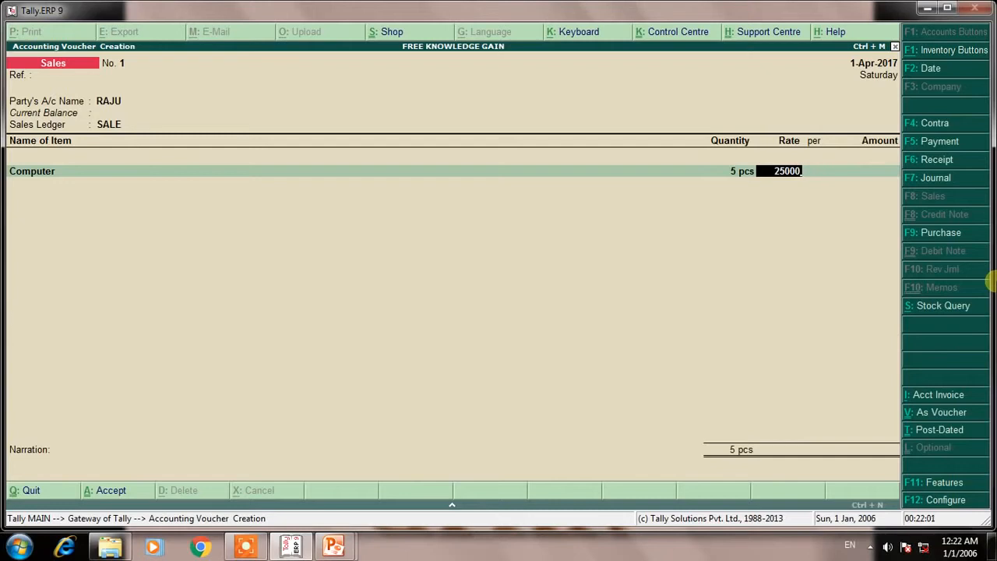
{"action": "key", "text": "Return"}
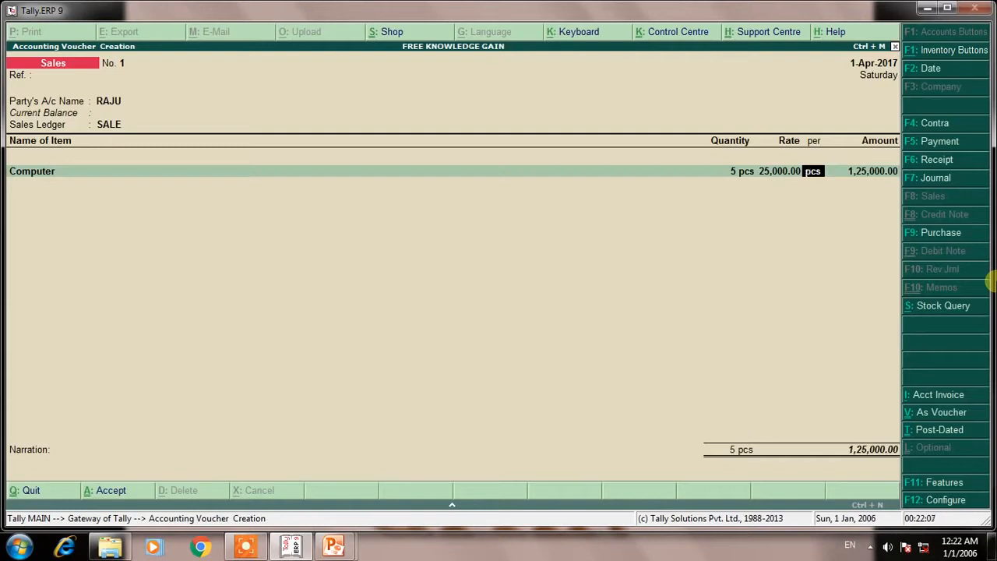
{"action": "key", "text": "Return"}
{"action": "key", "text": "Return"}
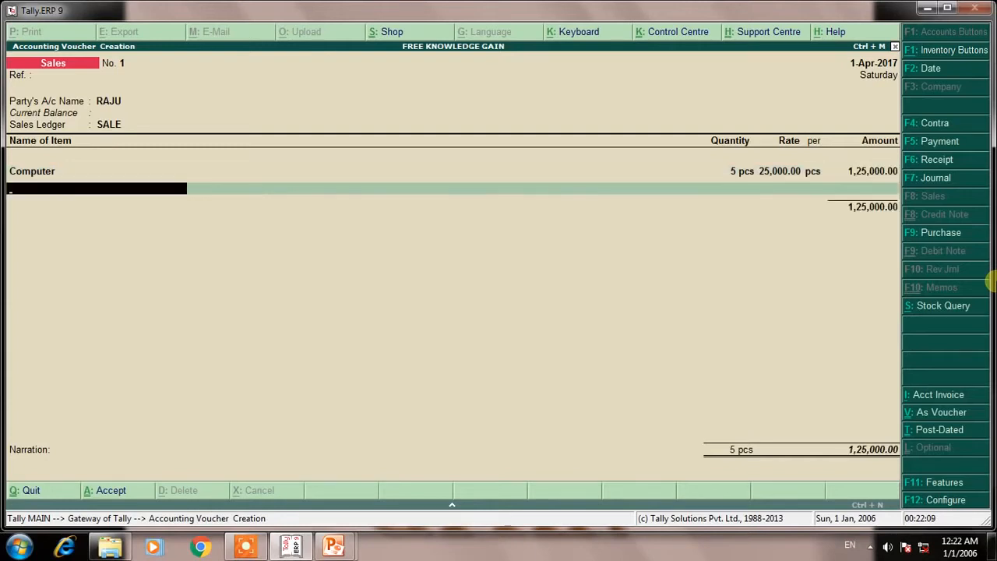
{"action": "key", "text": "Return"}
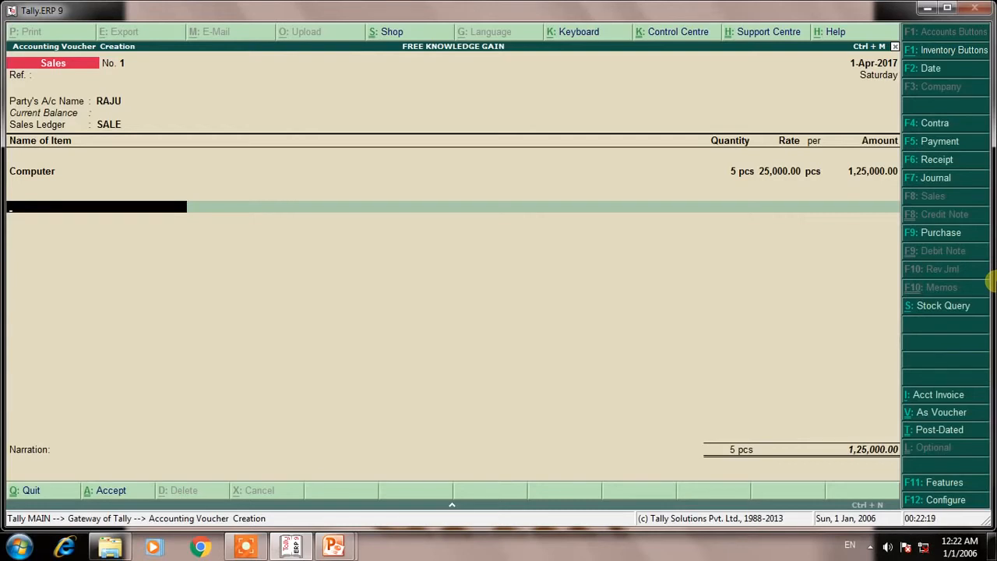
Create an OUTPUT SGST ledger under Duties & Taxes with tax type Others, and enter 12,500 as its amount in the sales voucher
{"action": "key", "text": "alt+c"}
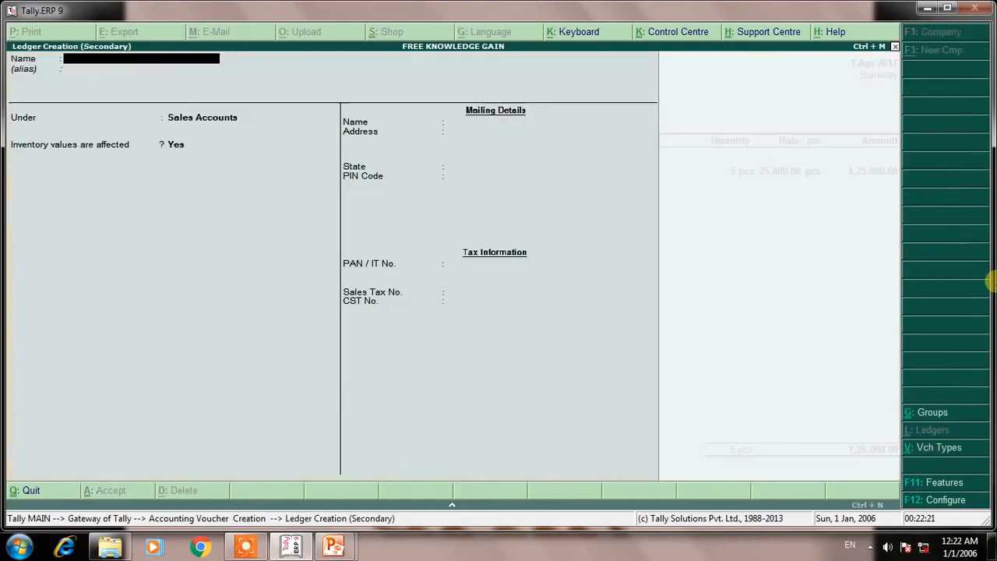
{"action": "type", "text": "OUTPUT SGST"}
{"action": "key", "text": "Return"}
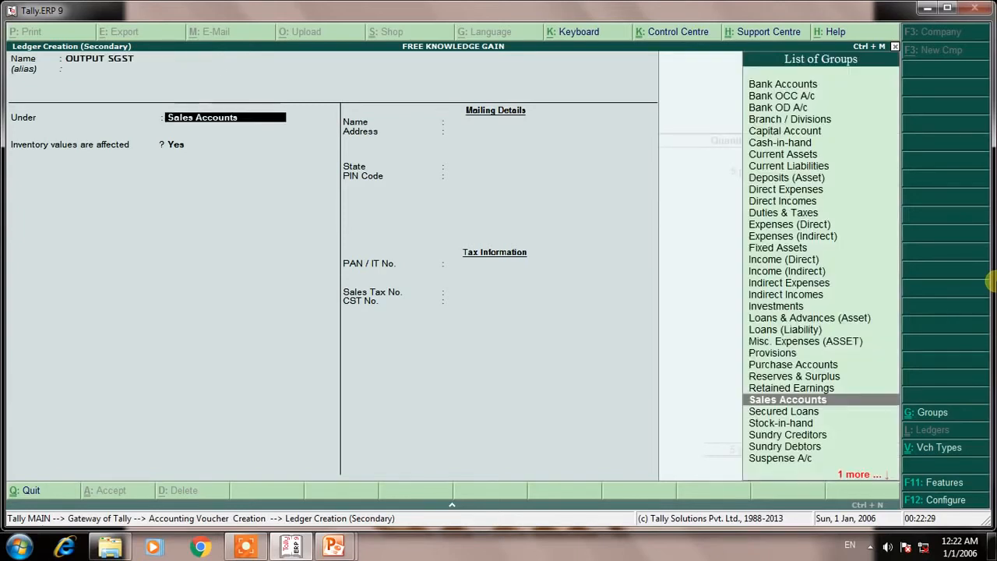
{"action": "type", "text": "du"}
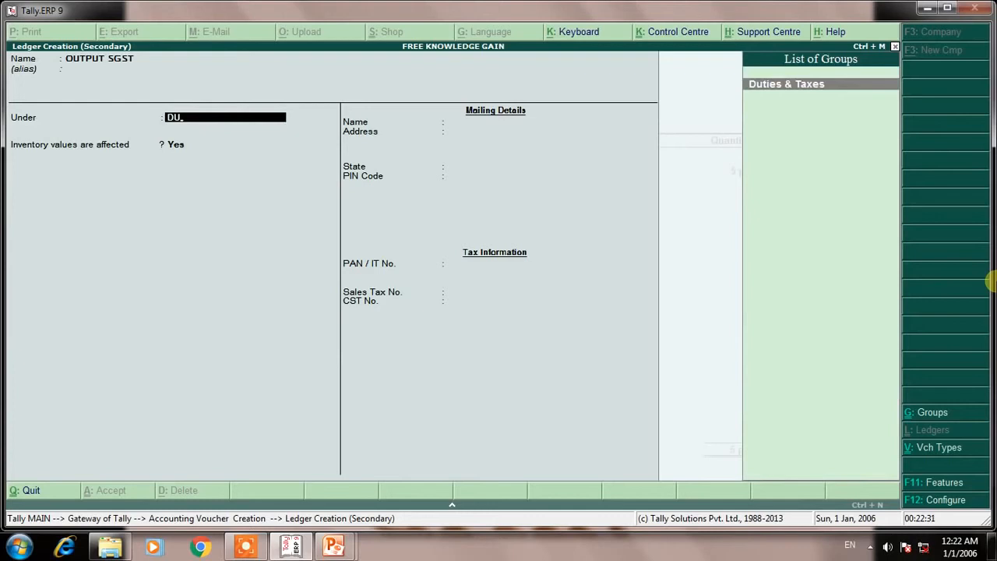
{"action": "key", "text": "Return"}
{"action": "key", "text": "Return"}
{"action": "key", "text": "Return"}
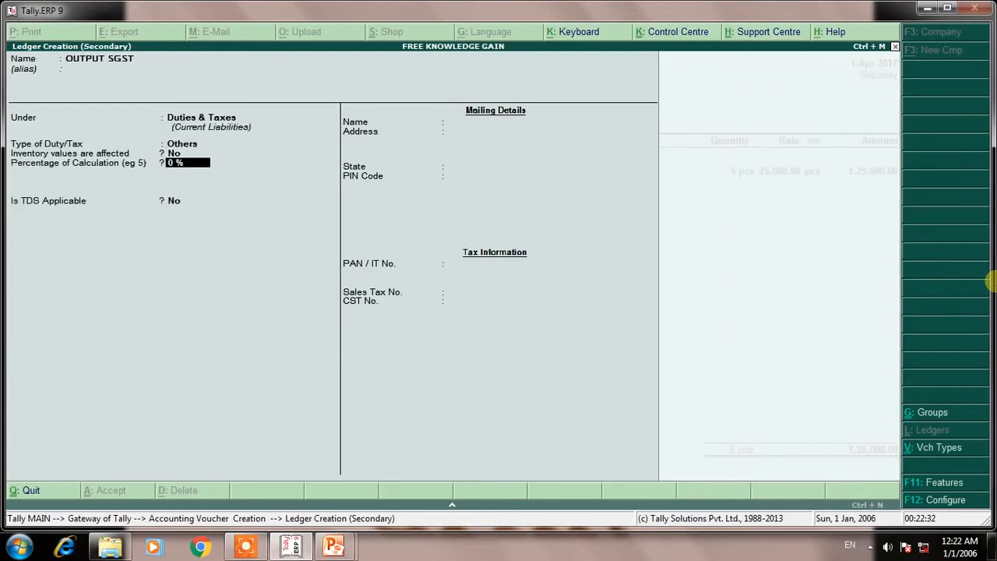
{"action": "key", "text": "ctrl+a"}
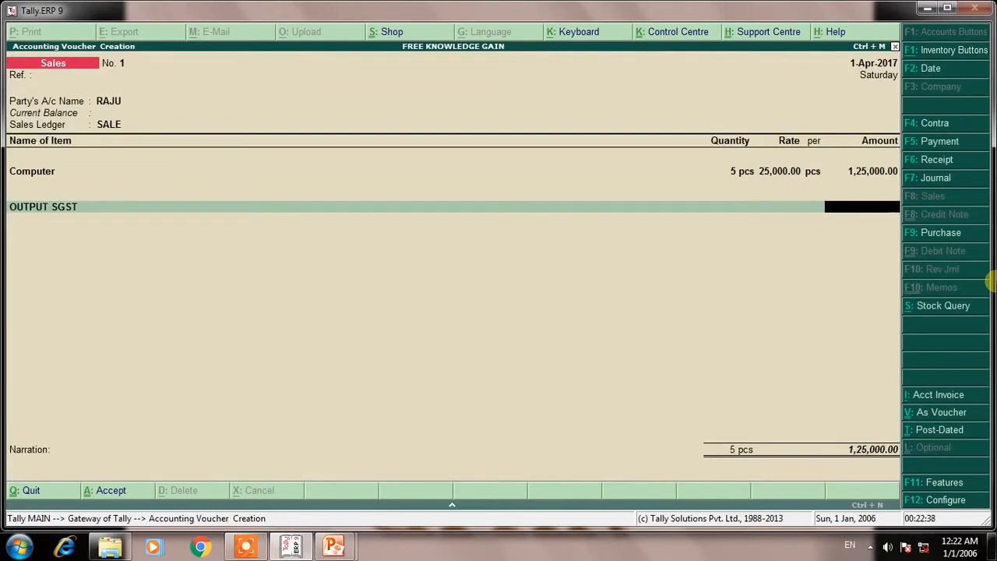
{"action": "type", "text": "12500"}
{"action": "key", "text": "Return"}
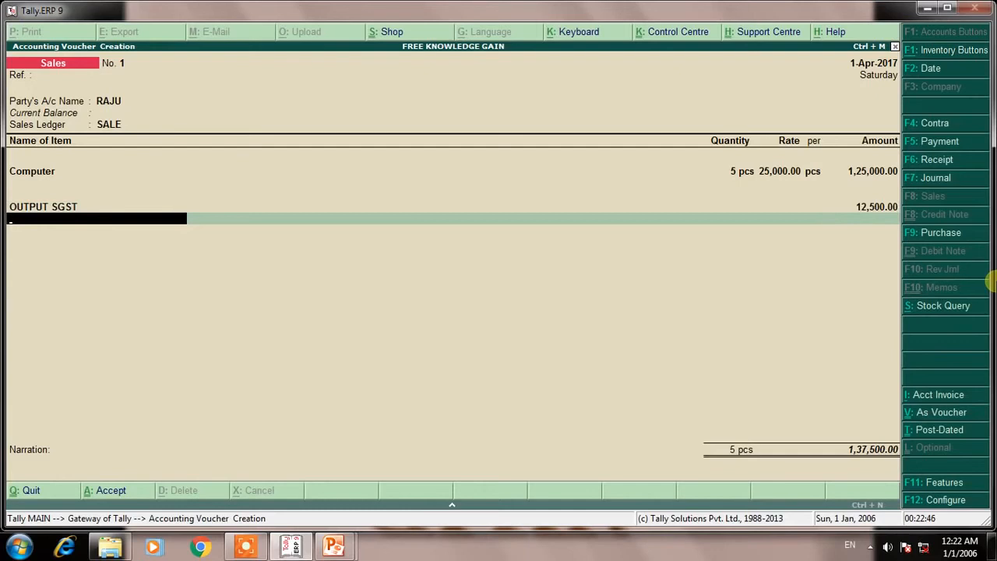
Create an OUTPUT CGST ledger under Duties & Taxes with tax type Others, and enter 12,500 as its amount in the sales voucher
{"action": "key", "text": "alt+c"}
{"action": "type", "text": "O"}
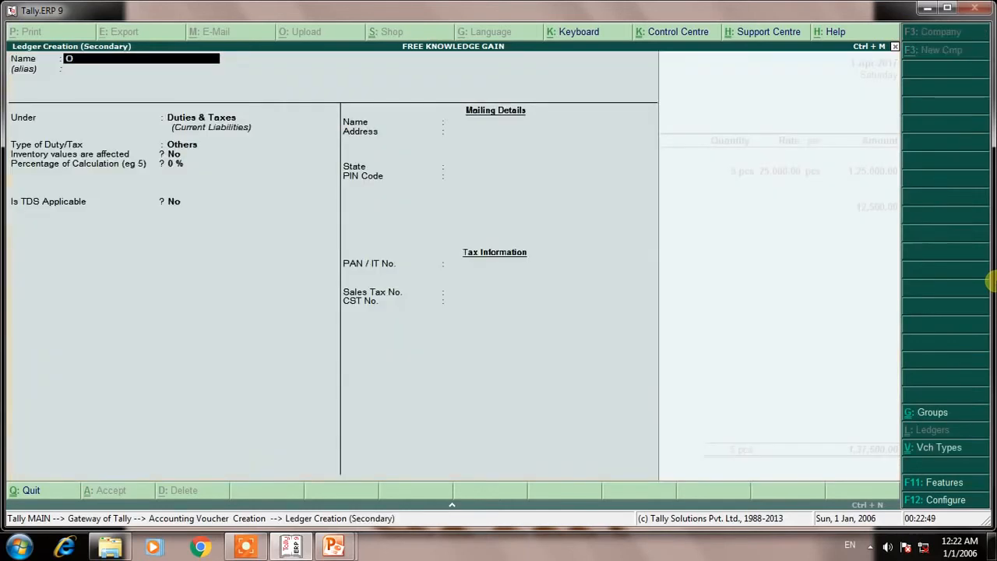
{"action": "type", "text": "UTPUT CGST"}
{"action": "key", "text": "Return"}
{"action": "key", "text": "Return"}
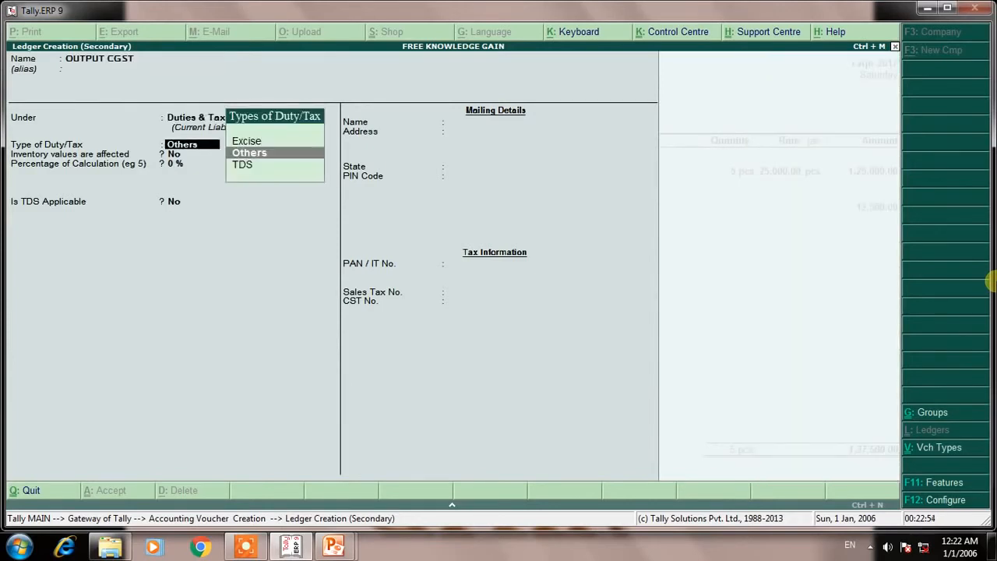
{"action": "key", "text": "Return"}
{"action": "key", "text": "ctrl+a"}
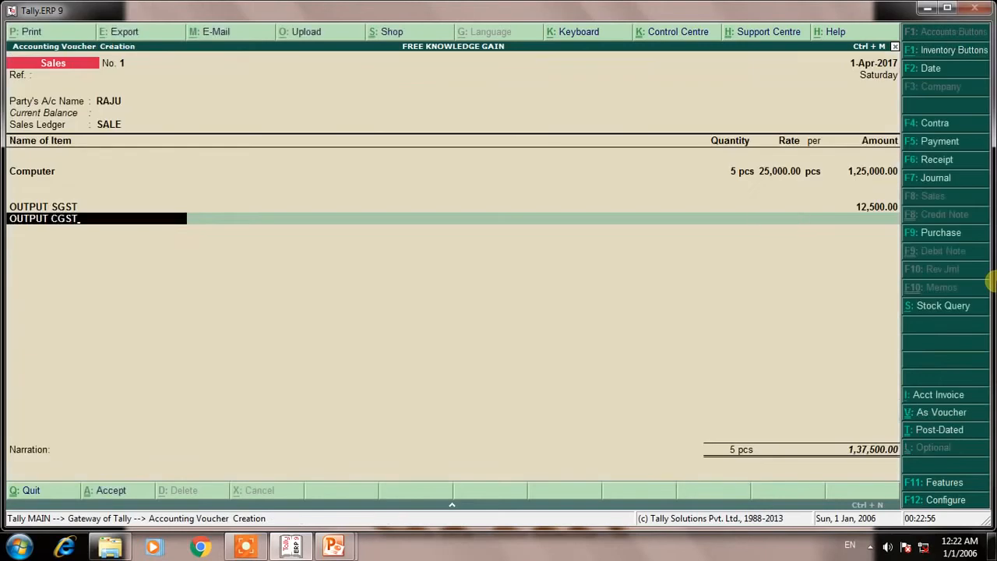
{"action": "key", "text": "Return"}
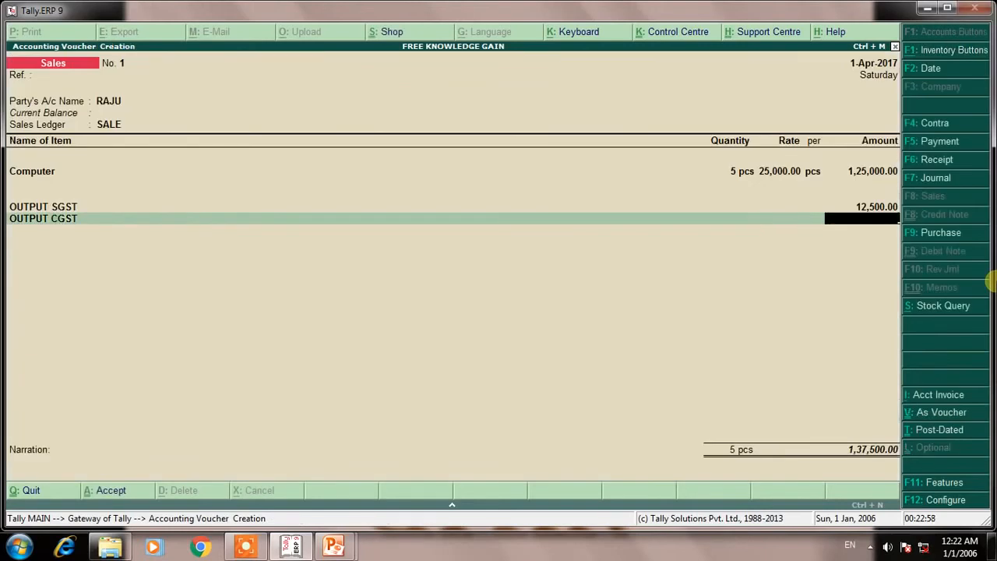
{"action": "type", "text": "12500"}
{"action": "key", "text": "Return"}
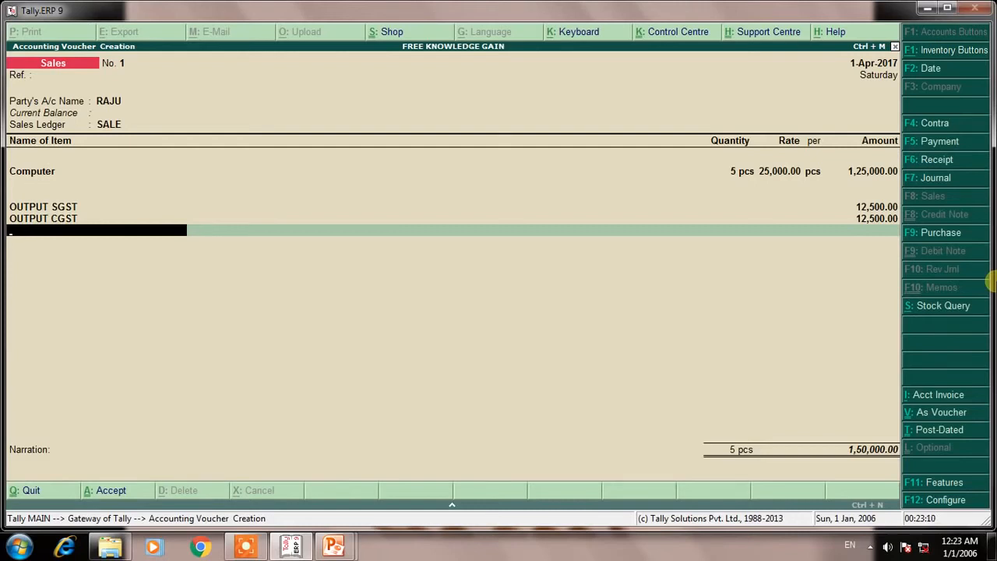
Finish the ledger lines, leave the narration empty and save the sales voucher
{"action": "key", "text": "Return"}
{"action": "key", "text": "Return"}
{"action": "key", "text": "Return"}
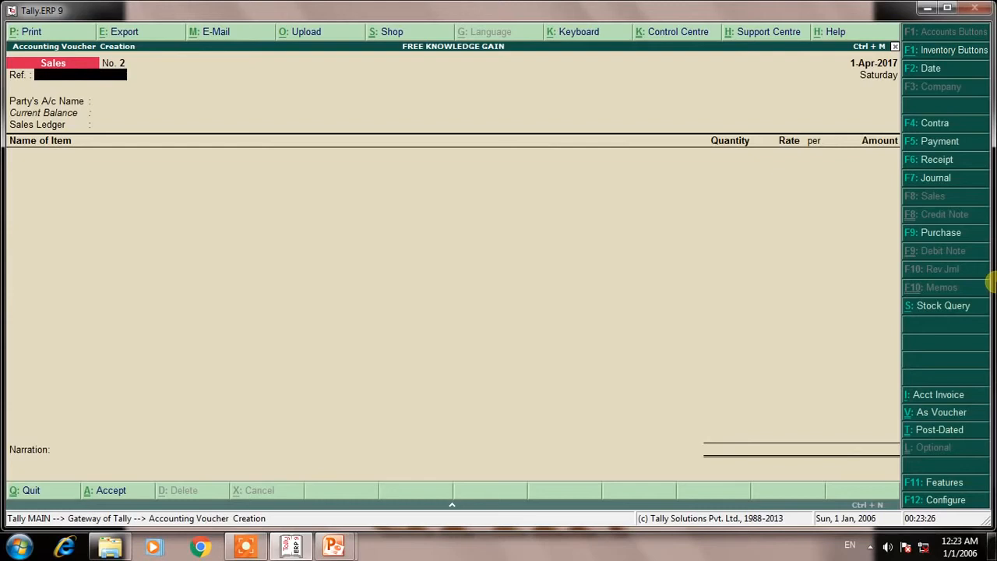
Leave voucher entry and open the balance sheet in detailed view
{"action": "key", "text": "Escape"}
{"action": "key", "text": "Escape"}
{"action": "key", "text": "Escape"}
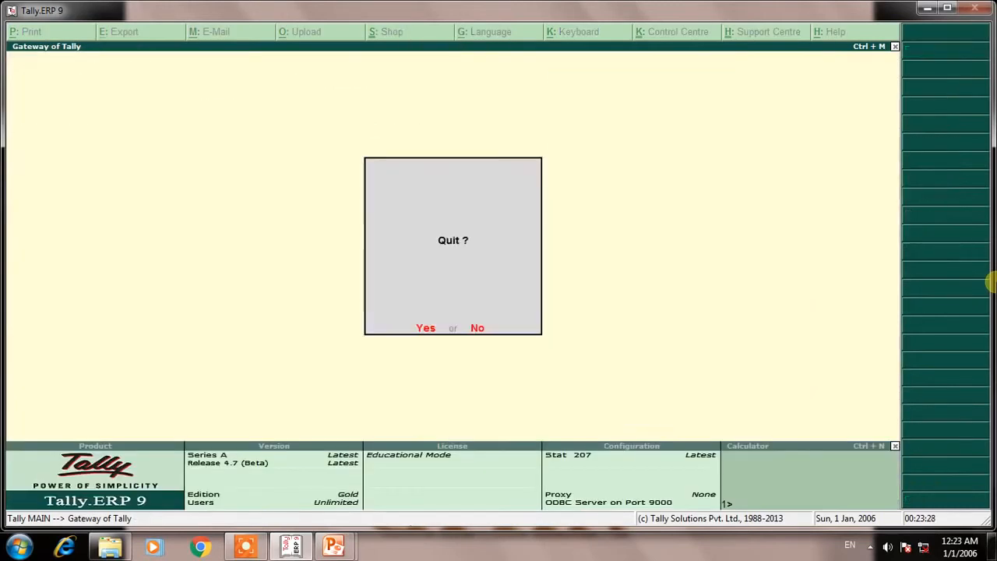
{"action": "key", "text": "b"}
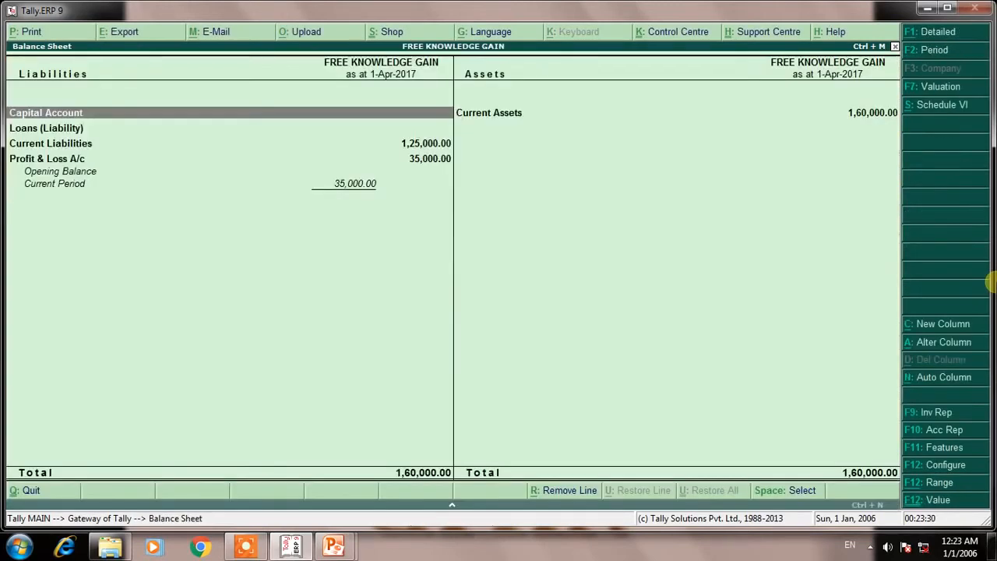
{"action": "key", "text": "alt+F1"}
Open the Duties & Taxes group from the balance sheet and examine the input and output SGST and CGST balances
{"action": "key", "text": "Down"}
{"action": "key", "text": "Down"}
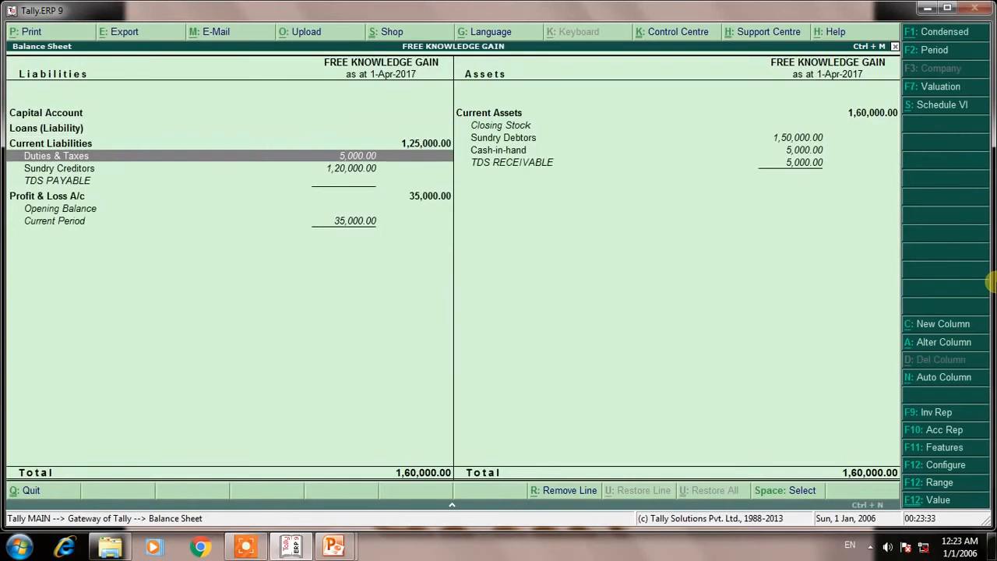
{"action": "key", "text": "Return"}
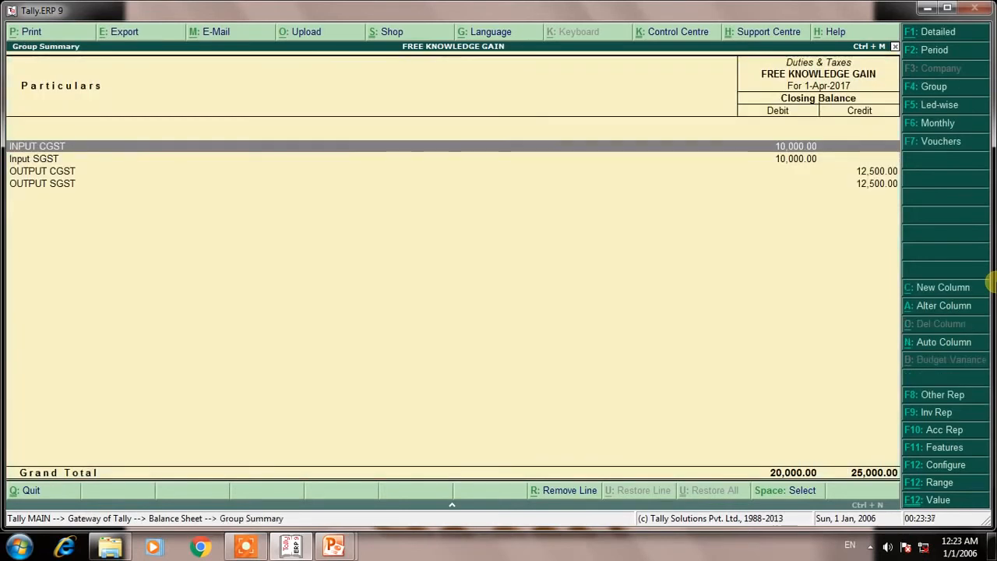
{"action": "key", "text": "Down"}
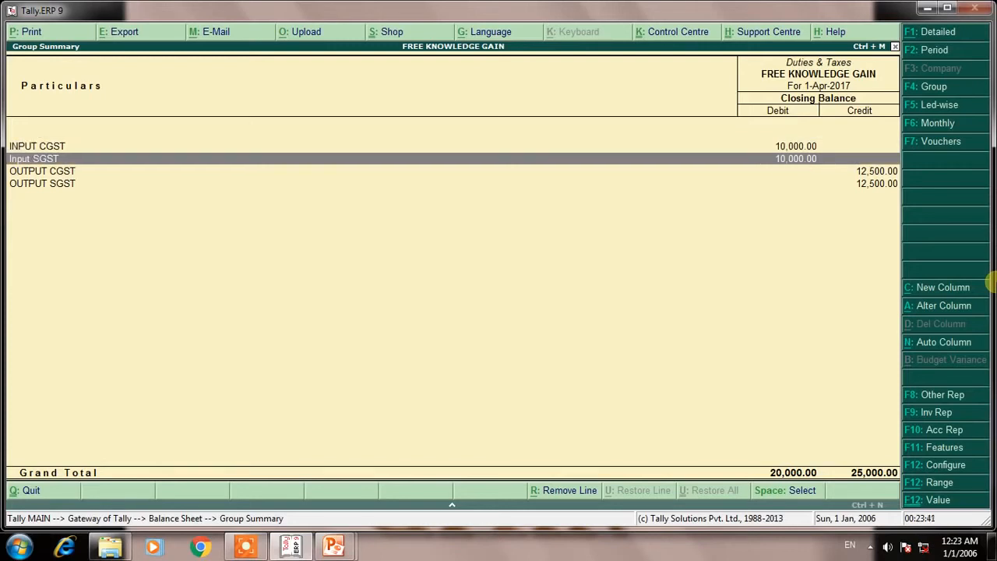
{"action": "key", "text": "Down"}
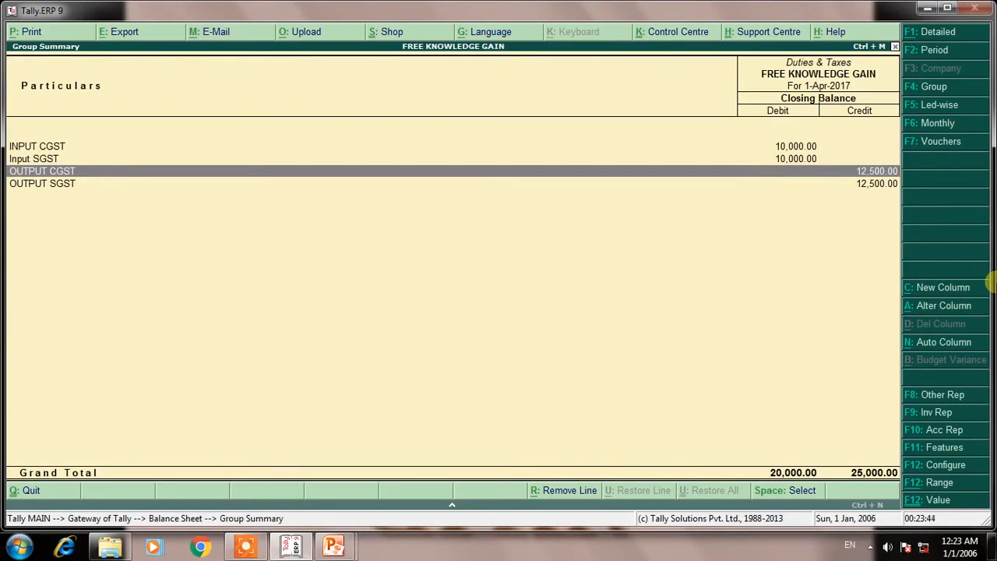
{"action": "key", "text": "Down"}
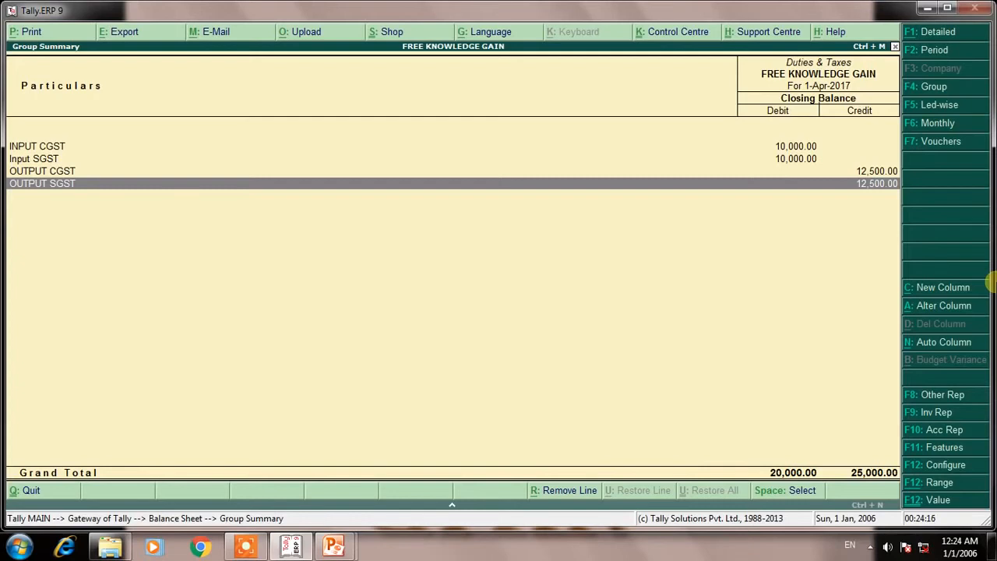
Close the reports, return to accounting voucher entry and start a payment voucher
{"action": "key", "text": "Escape"}
{"action": "key", "text": "Escape"}
{"action": "key", "text": "Escape"}
{"action": "key", "text": "Escape"}
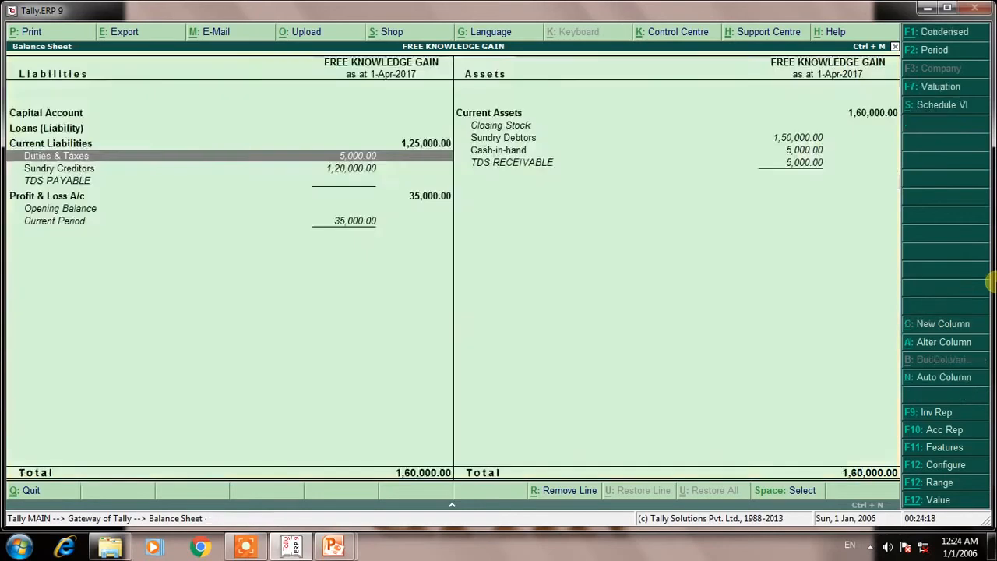
{"action": "key", "text": "v"}
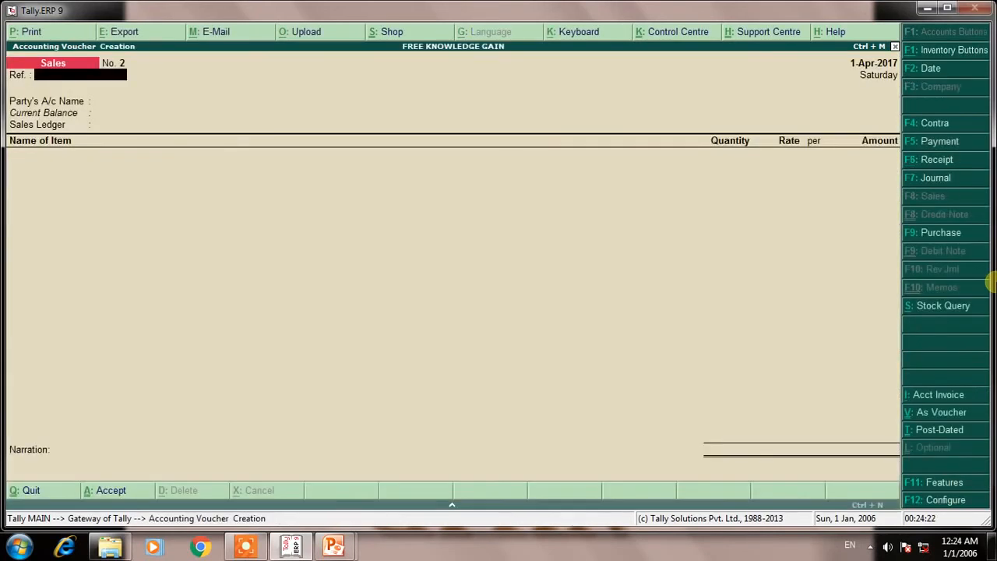
{"action": "key", "text": "F7"}
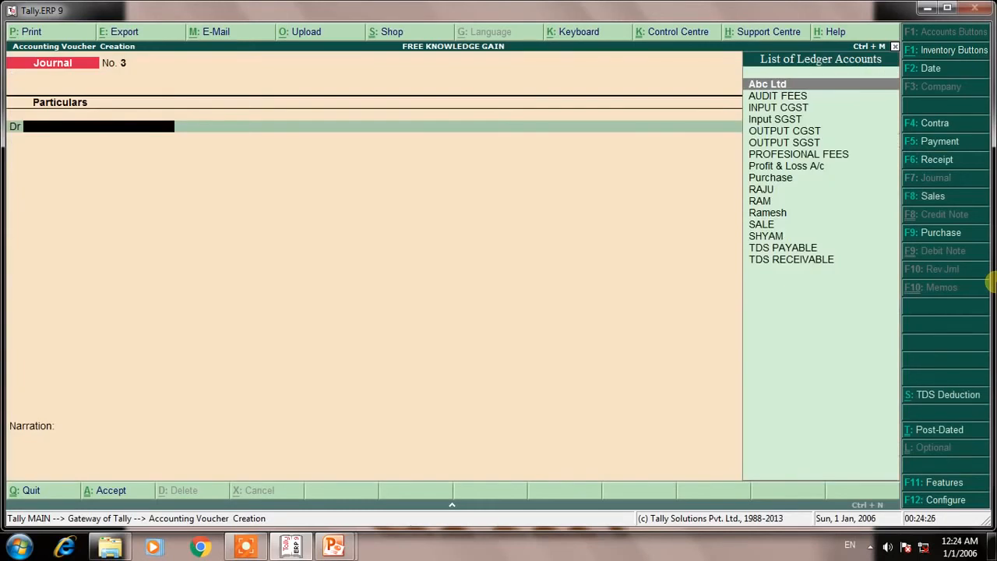
{"action": "key", "text": "F5"}
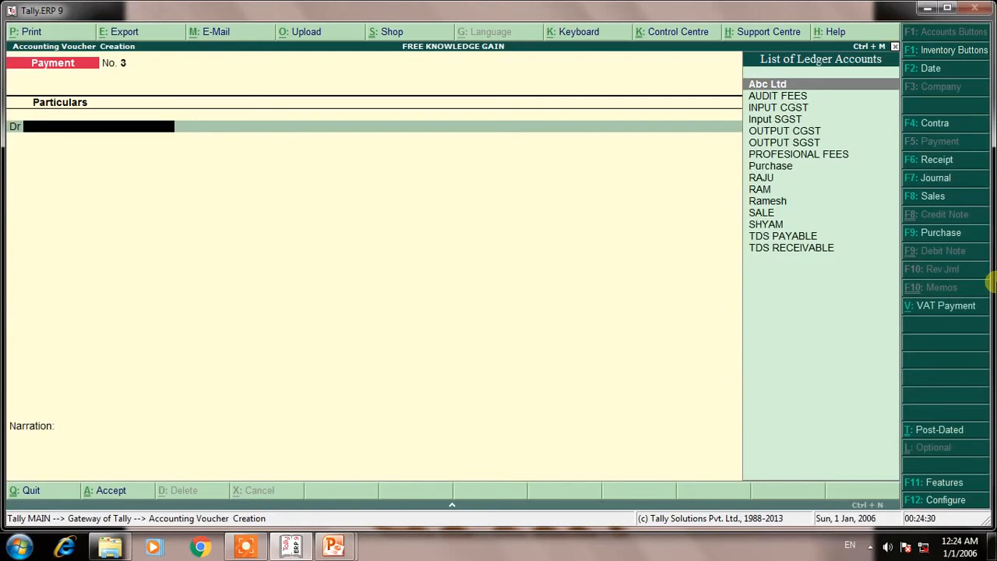
Debit the OUTPUT SGST ledger with 12,500 in the payment voucher
{"action": "type", "text": "OUT"}
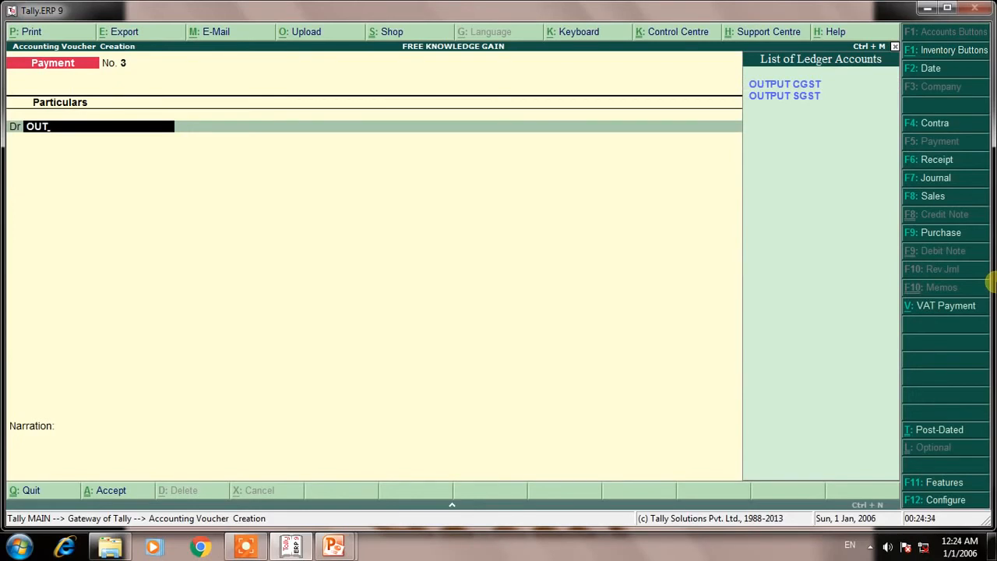
{"action": "key", "text": "Down"}
{"action": "key", "text": "Return"}
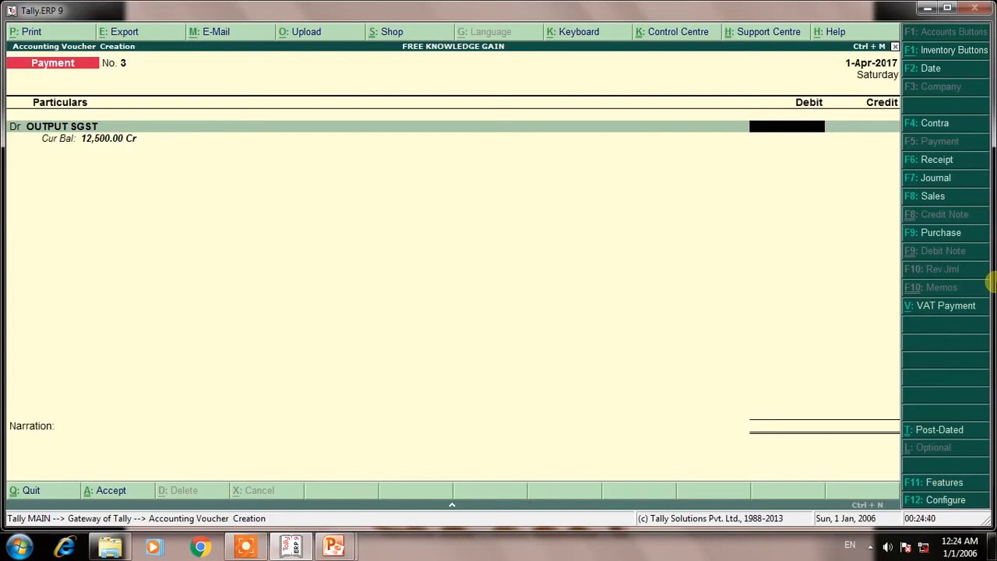
{"action": "type", "text": "125000"}
{"action": "key", "text": "BackSpace"}
{"action": "key", "text": "Return"}
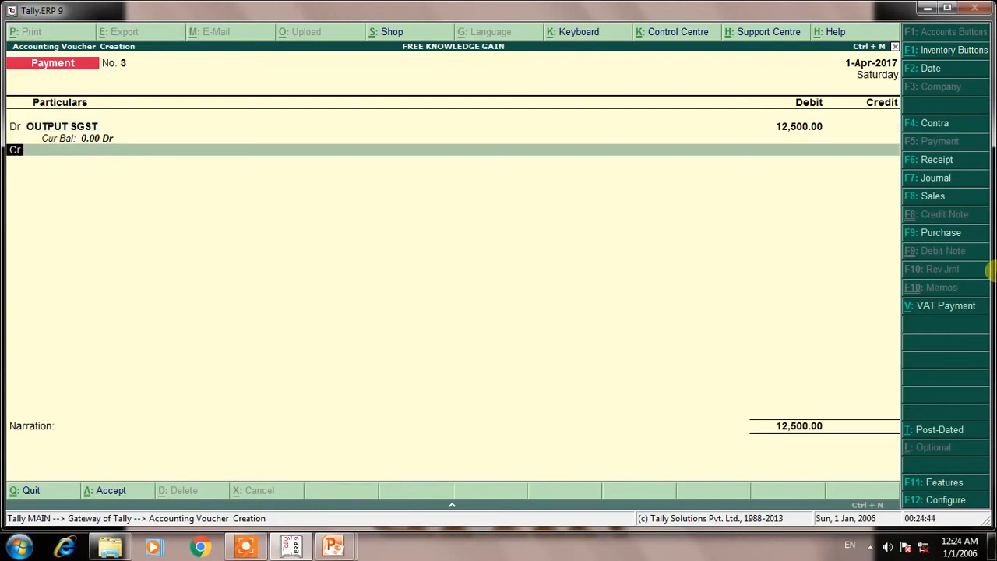
Add a second debit line to the payment voucher for OUTPUT CGST with 12,500
{"action": "type", "text": "dr"}
{"action": "key", "text": "Return"}
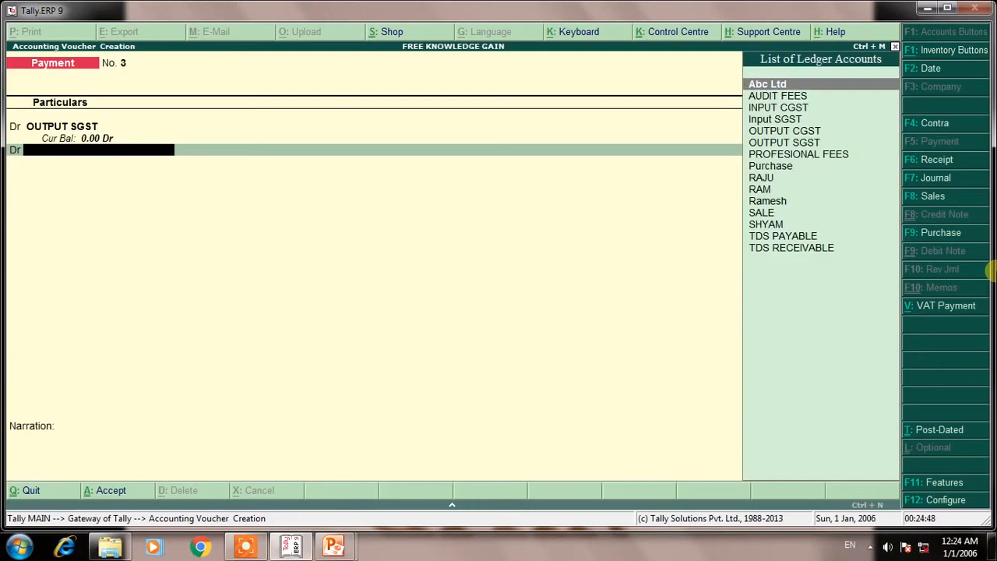
{"action": "type", "text": "out"}
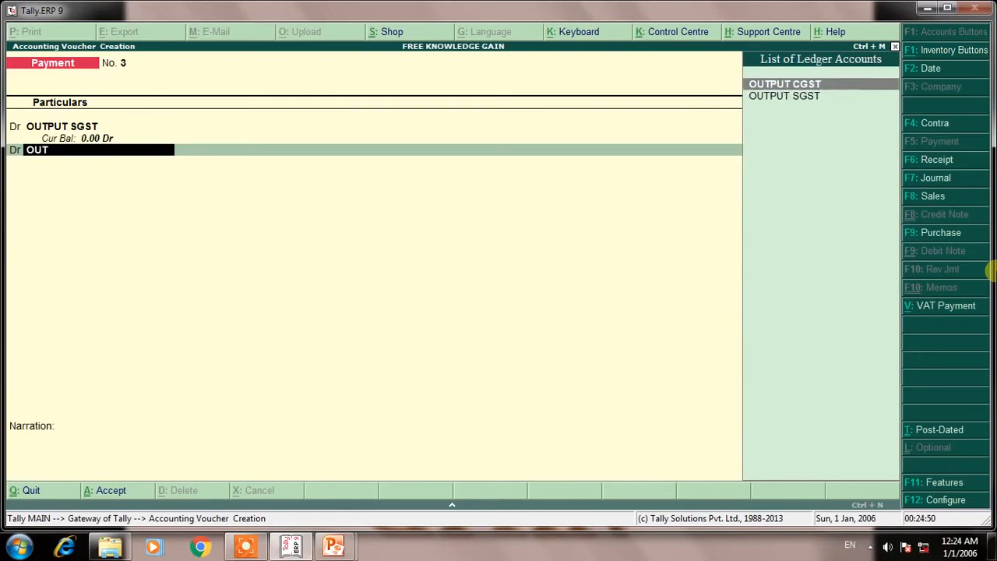
{"action": "key", "text": "Return"}
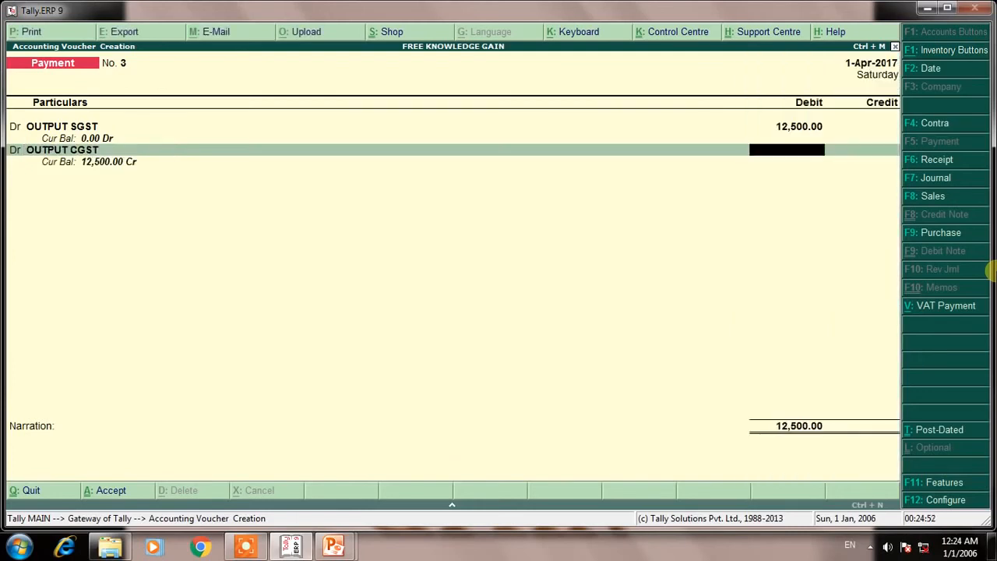
{"action": "type", "text": "1"}
{"action": "type", "text": "00"}
{"action": "key", "text": "Return"}
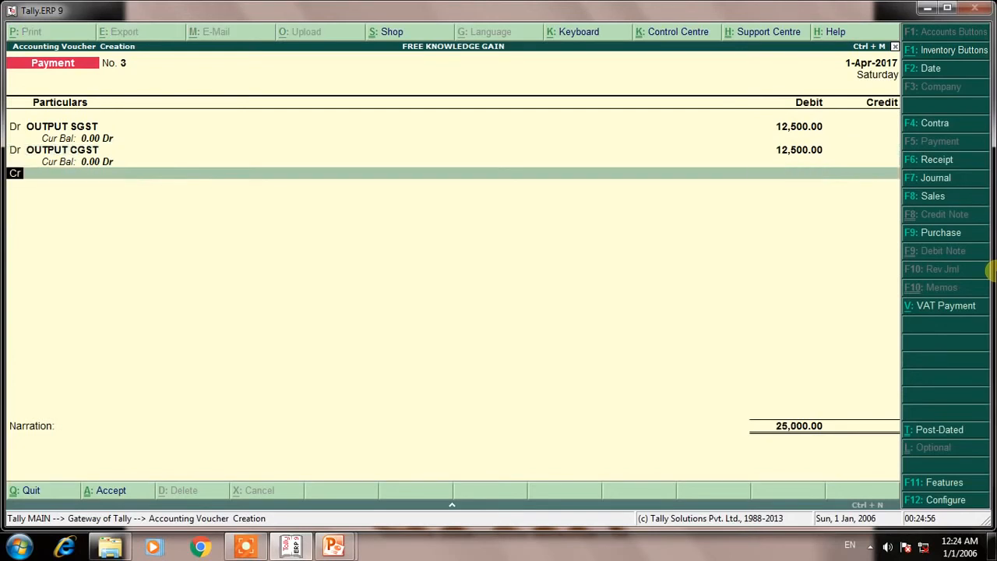
Credit the Input SGST ledger with 10,000 in the payment voucher
{"action": "key", "text": "Return"}
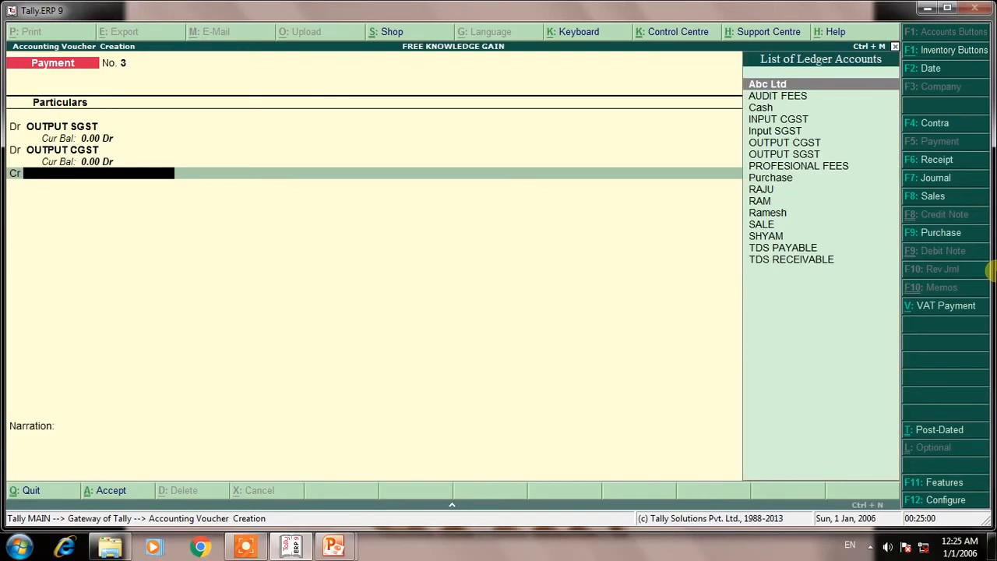
{"action": "type", "text": "INP"}
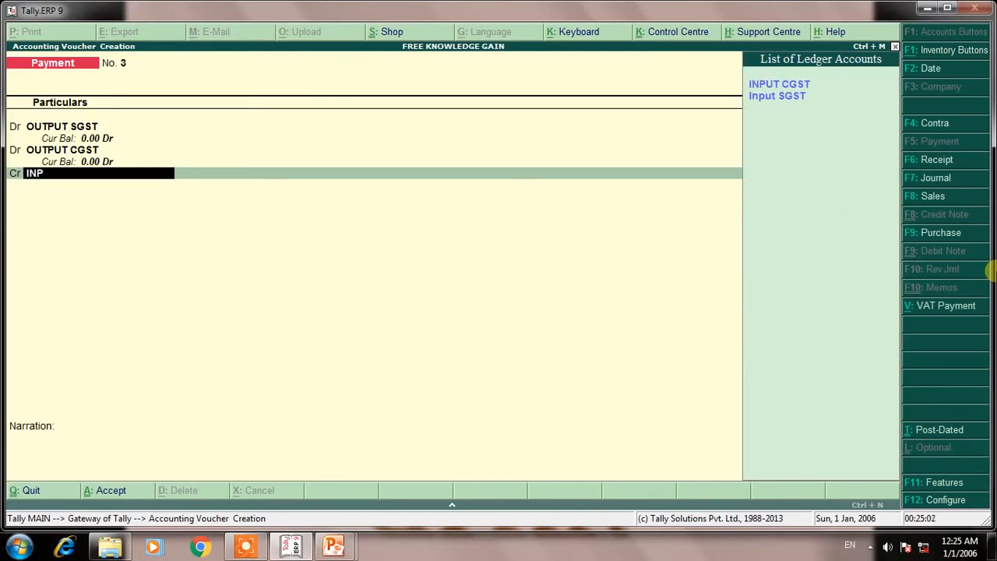
{"action": "key", "text": "Down"}
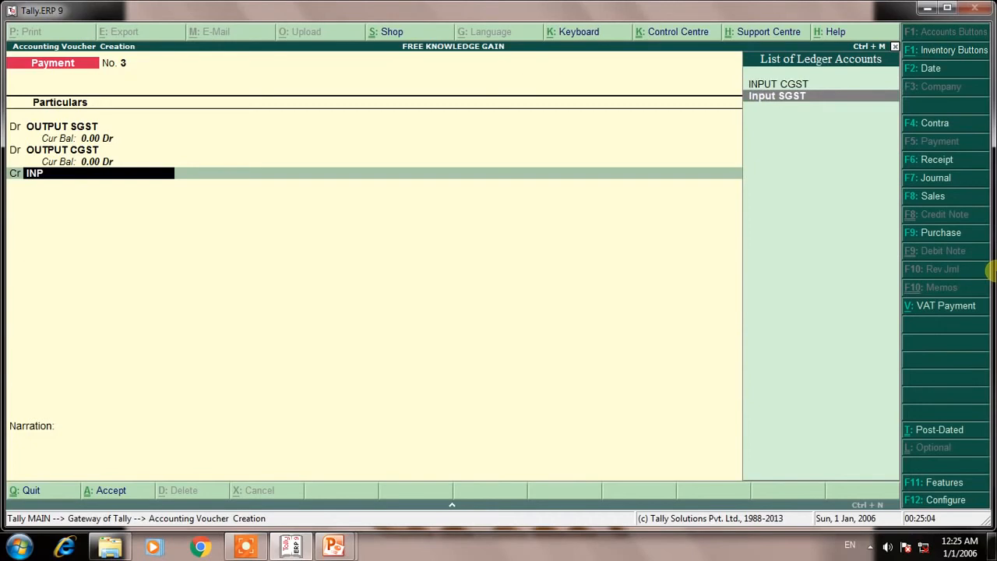
{"action": "key", "text": "Return"}
{"action": "type", "text": "10000"}
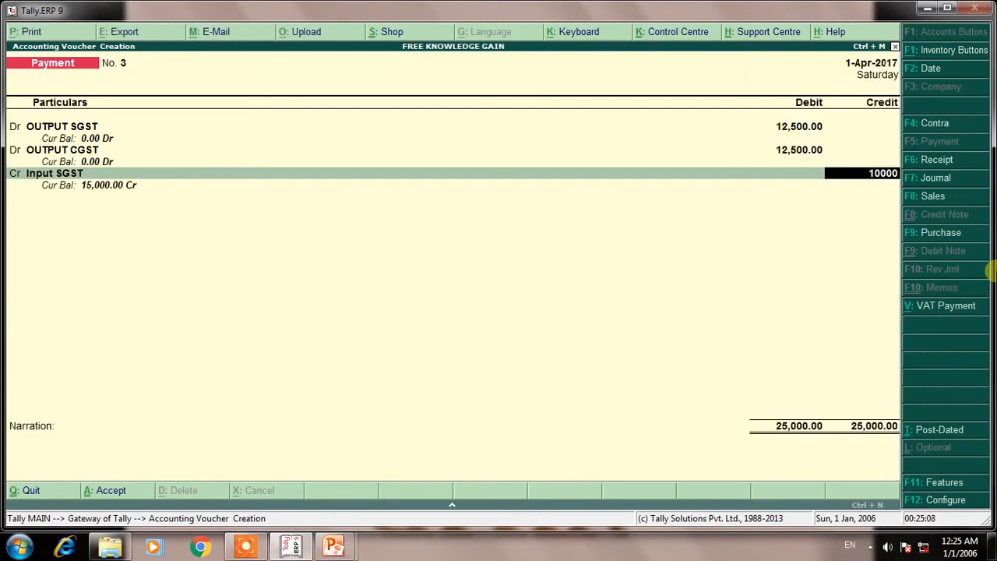
{"action": "key", "text": "Return"}
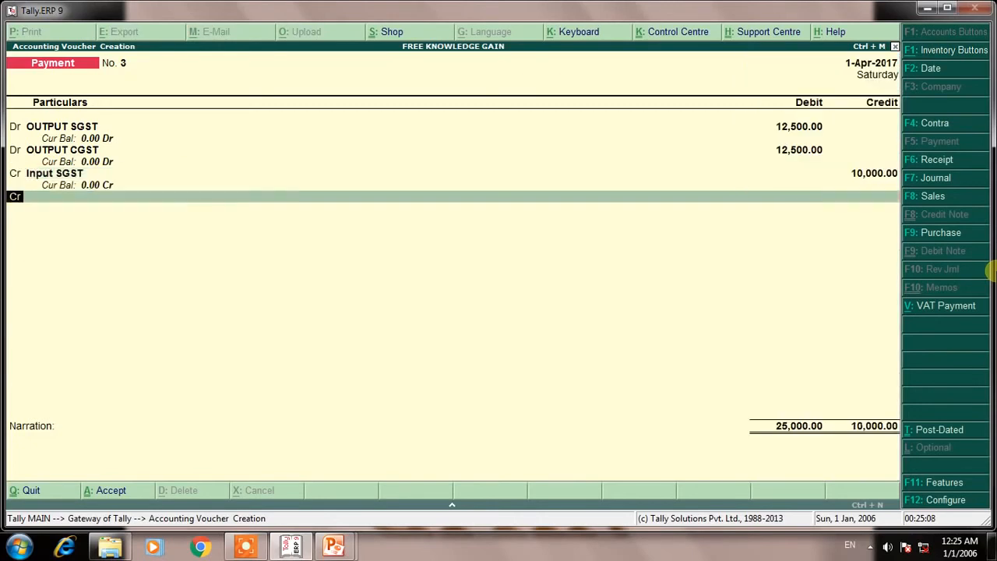
Credit the INPUT CGST ledger with 10,000 in the payment voucher
{"action": "type", "text": "INPU"}
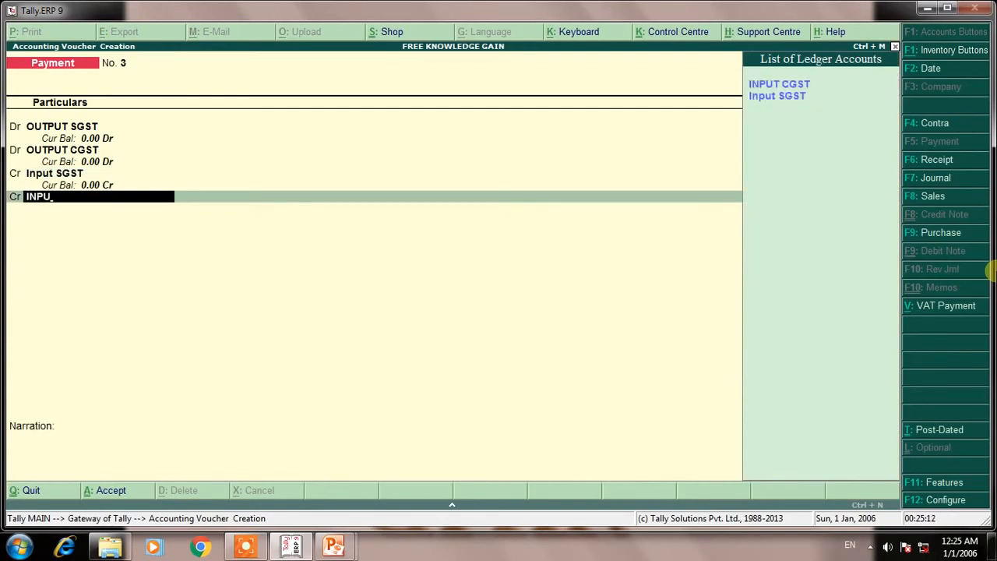
{"action": "key", "text": "Return"}
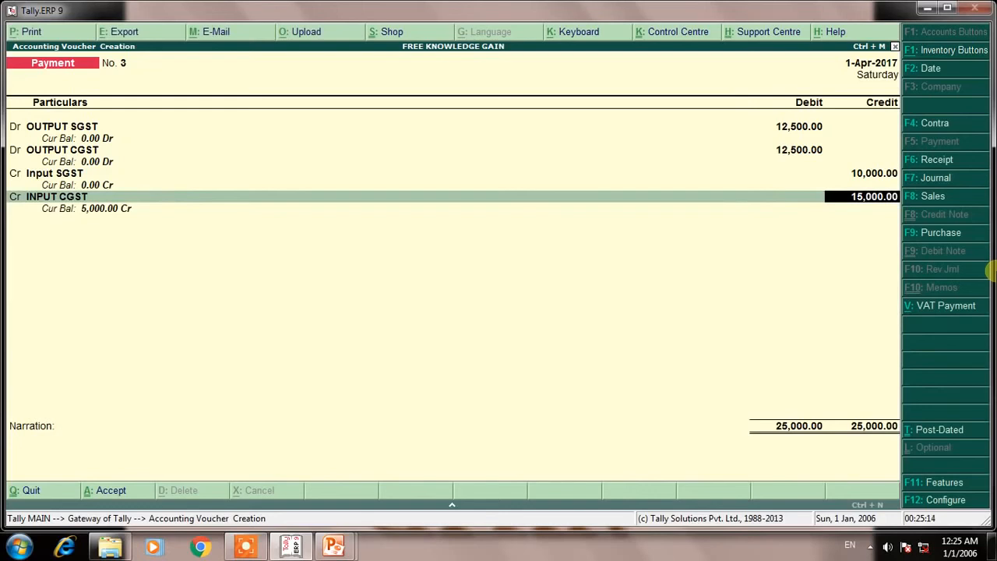
{"action": "type", "text": "10000"}
{"action": "key", "text": "Return"}
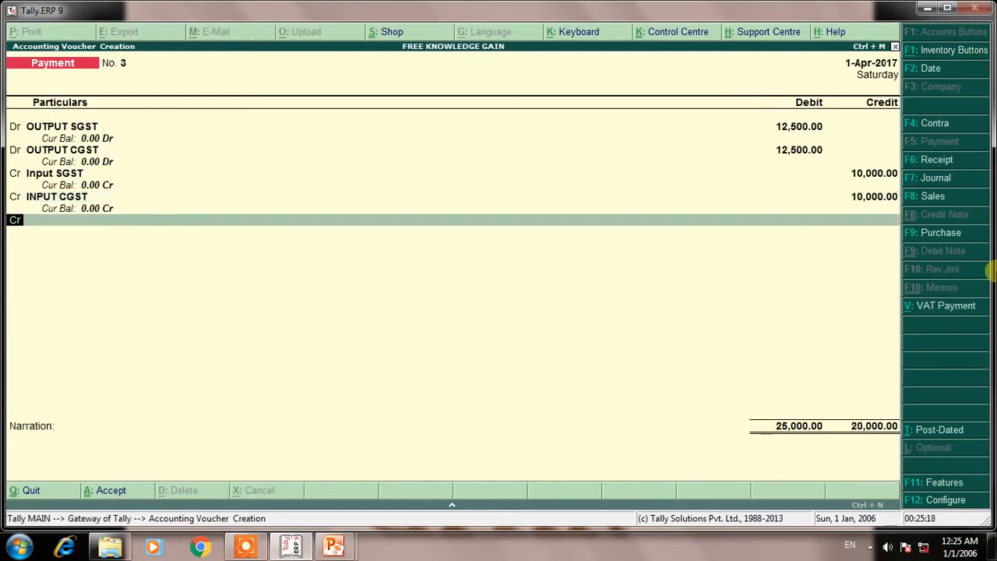
Create a ledger named BANK under the Bank Accounts group from the voucher's next credit line
{"action": "key", "text": "Return"}
{"action": "key", "text": "alt+c"}
{"action": "type", "text": "BANK"}
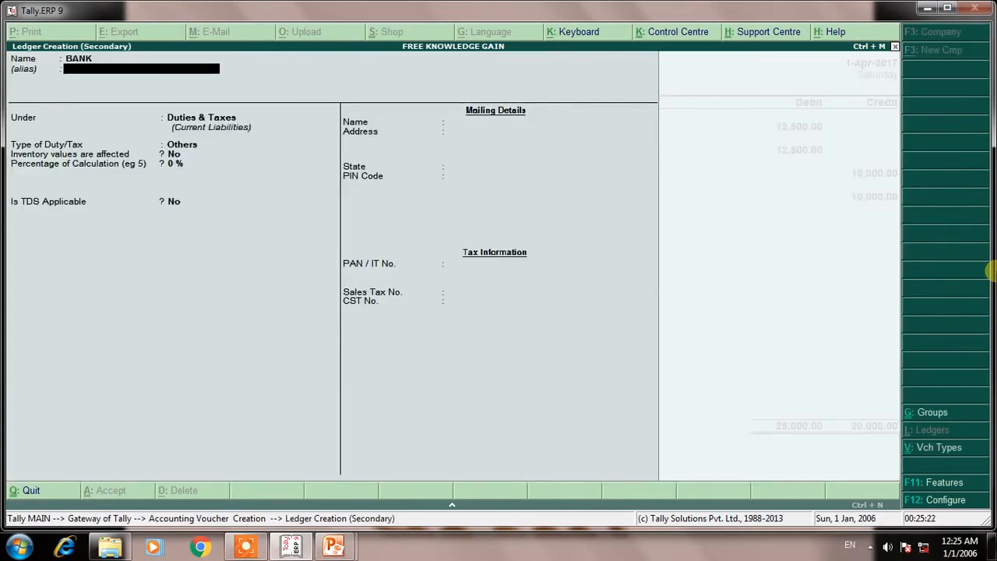
{"action": "key", "text": "Return"}
{"action": "type", "text": "BANK"}
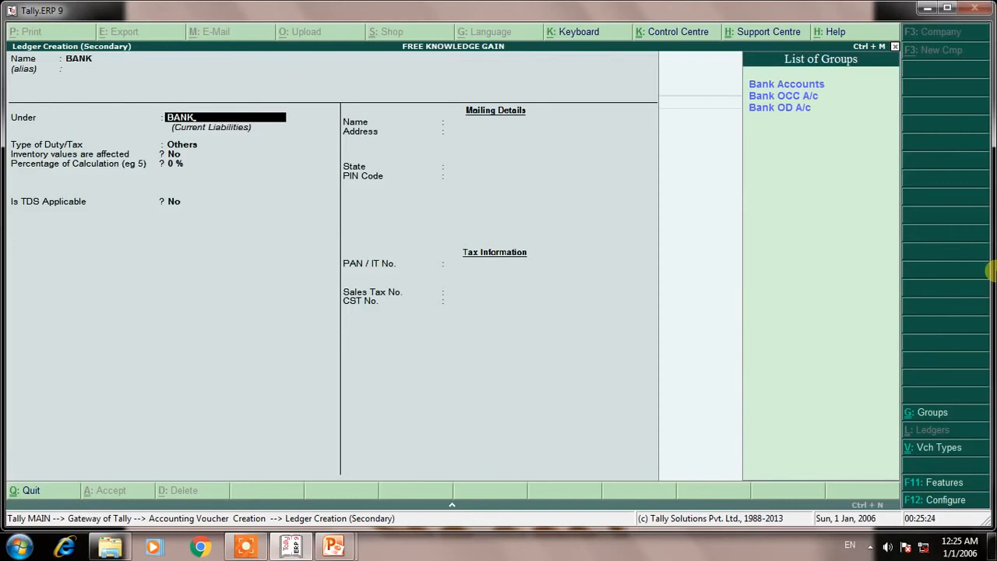
{"action": "key", "text": "Return"}
{"action": "key", "text": "ctrl+a"}
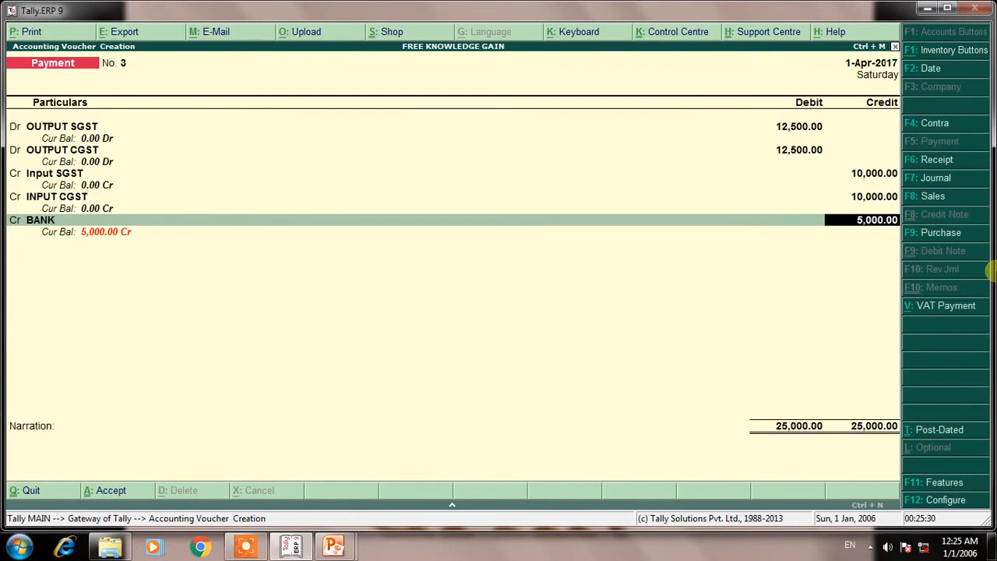
Credit BANK with 5,000, accept the cheque allocation and save the payment voucher without a narration
{"action": "key", "text": "Return"}
{"action": "key", "text": "Return"}
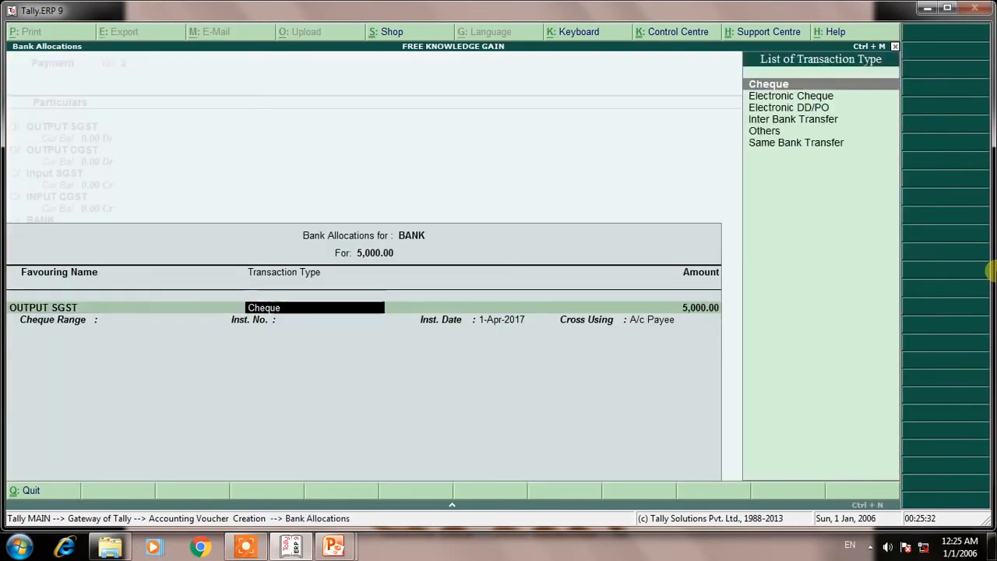
{"action": "key", "text": "ctrl+a"}
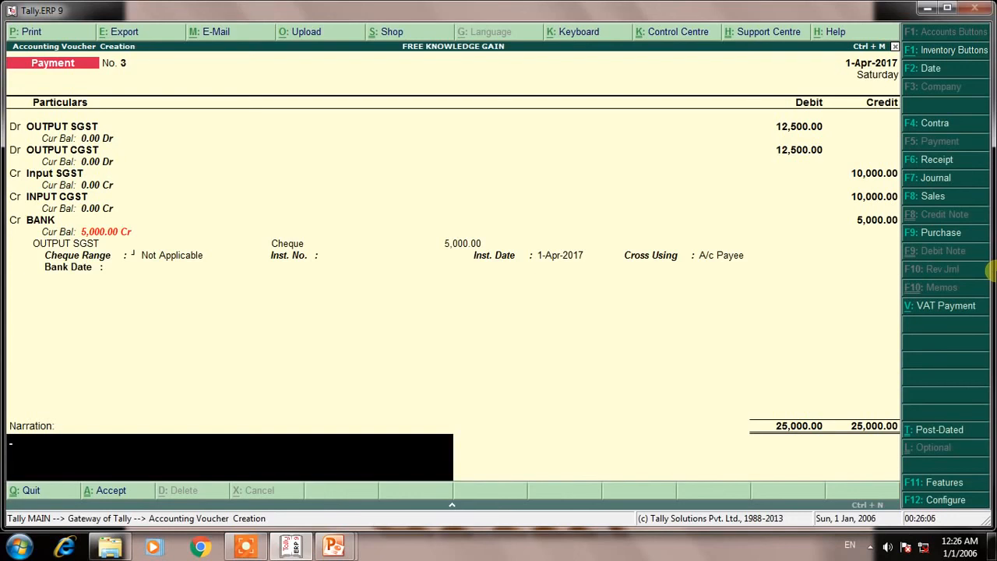
{"action": "key", "text": "Return"}
{"action": "key", "text": "Return"}
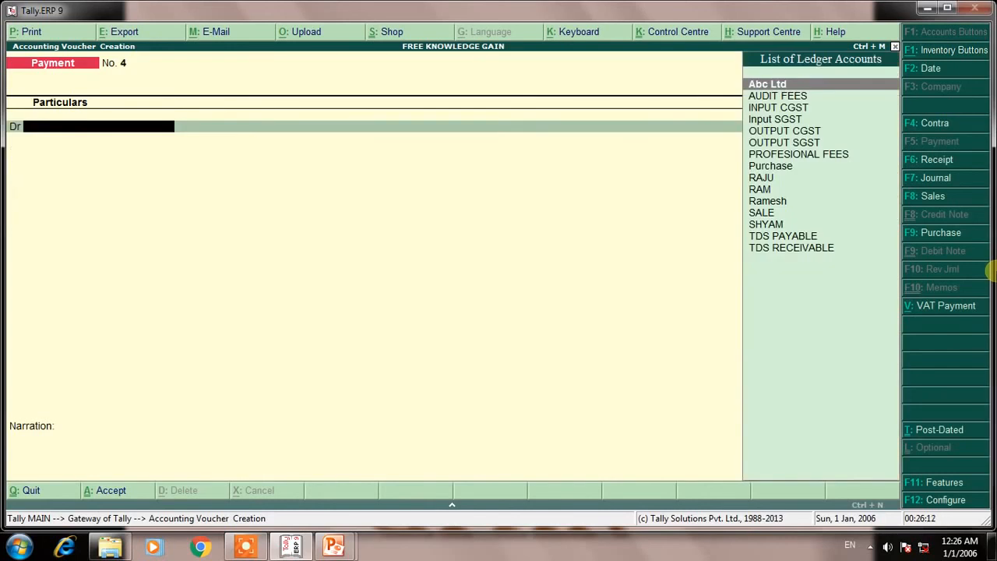
Leave voucher entry and return to the Gateway of Tally
{"action": "key", "text": "Escape"}
{"action": "key", "text": "Return"}
{"action": "key", "text": "Escape"}
{"action": "key", "text": "Escape"}
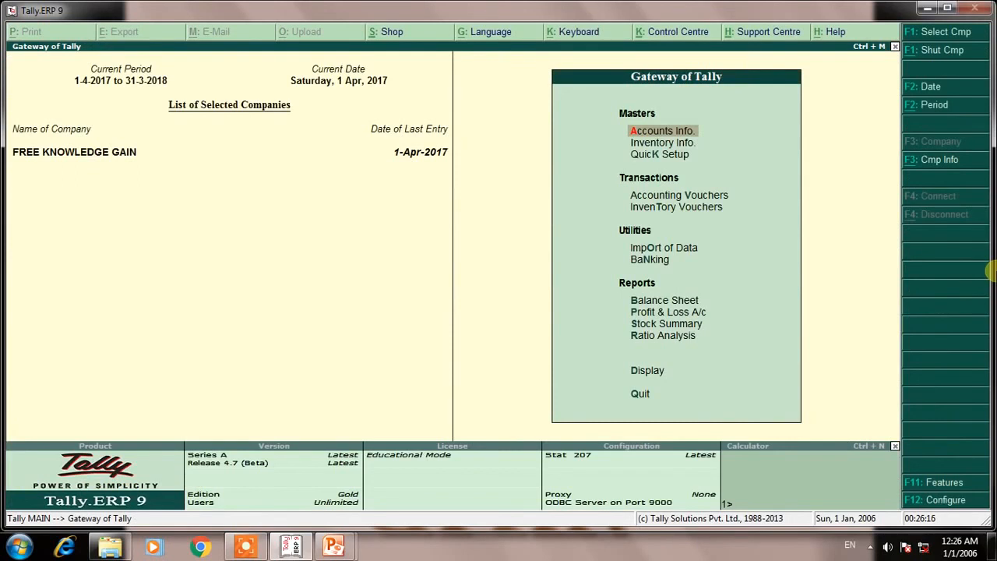